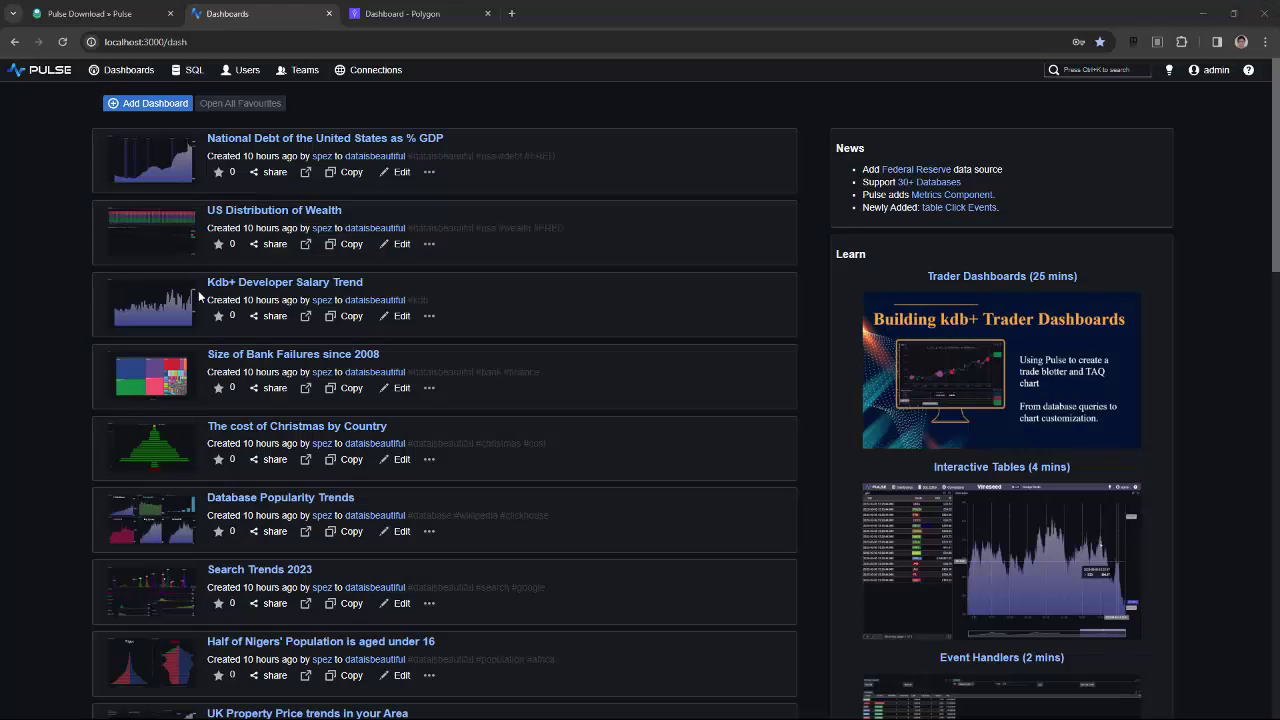
- Start a new Polygon data source on Pulse's connections page, ready for its API key
left_click(420, 14)
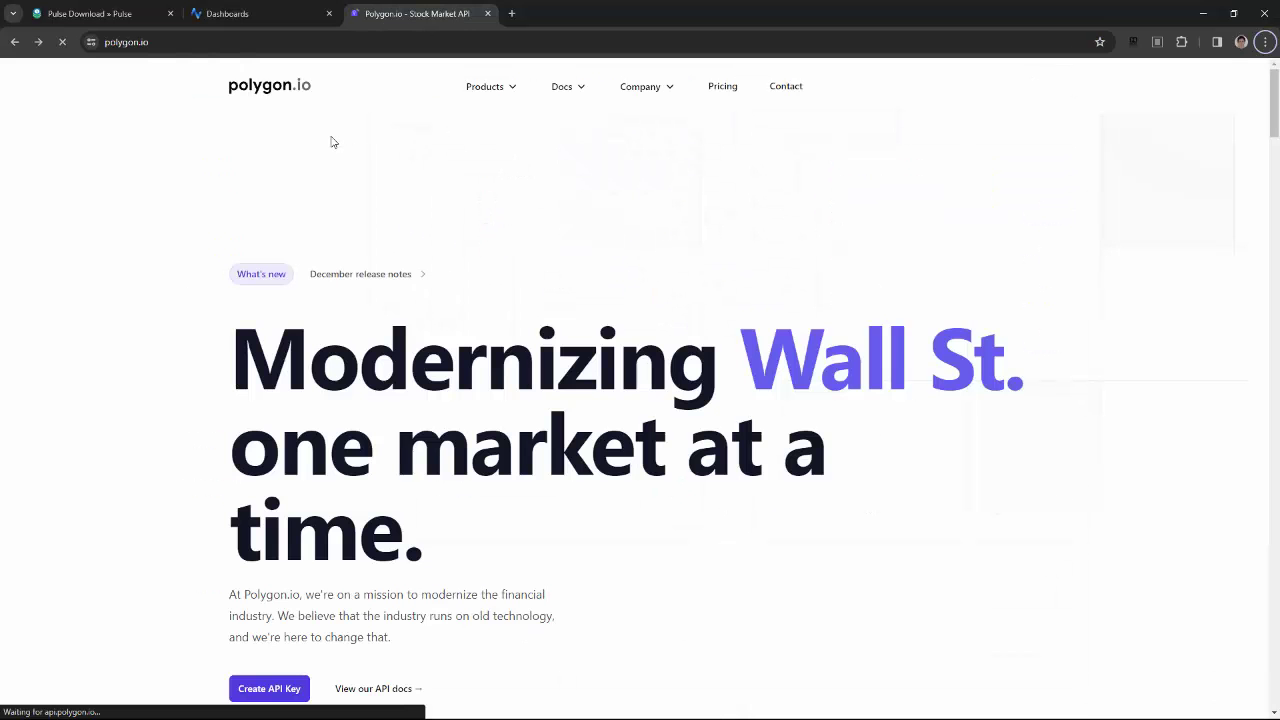
left_click(260, 18)
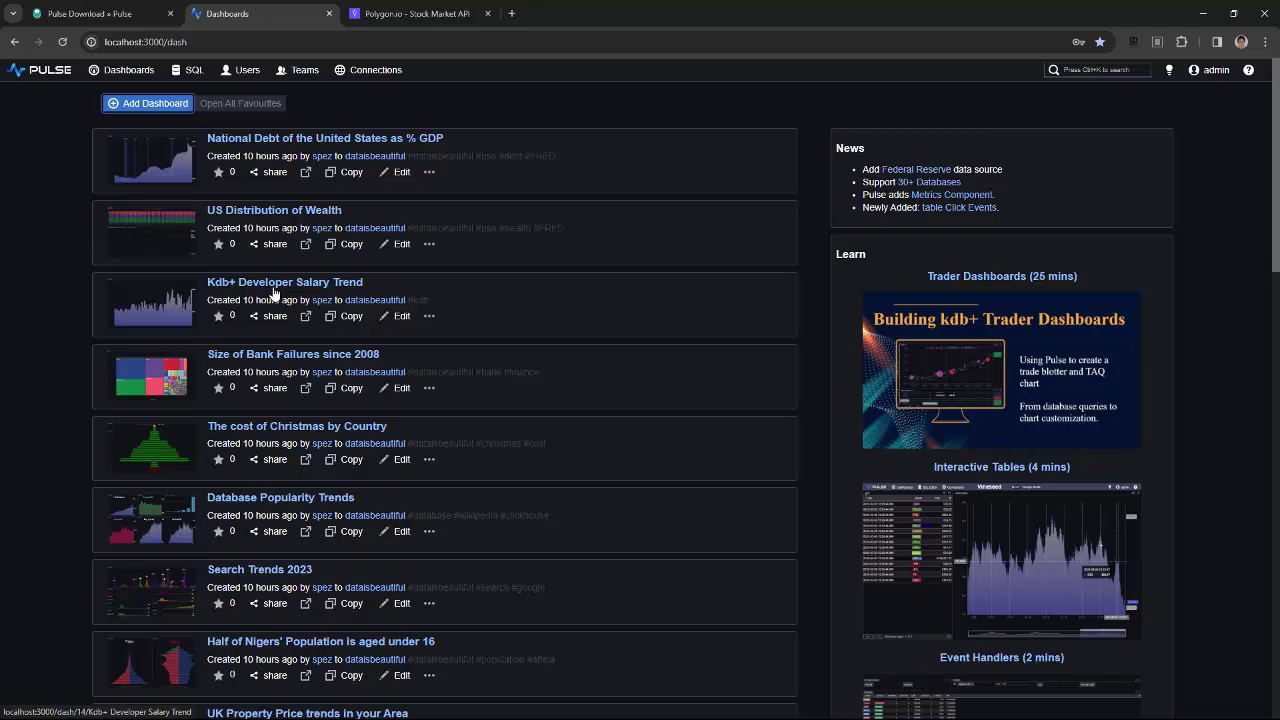
left_click(377, 72)
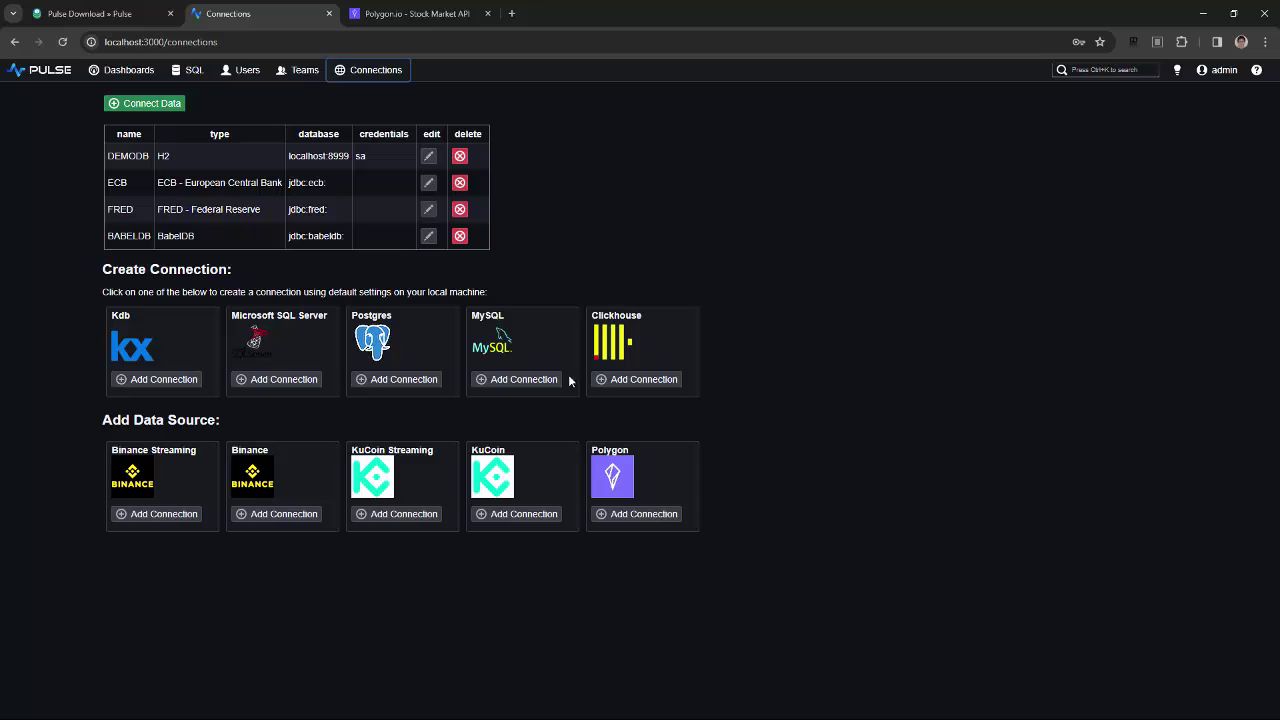
left_click(645, 514)
left_click(634, 419)
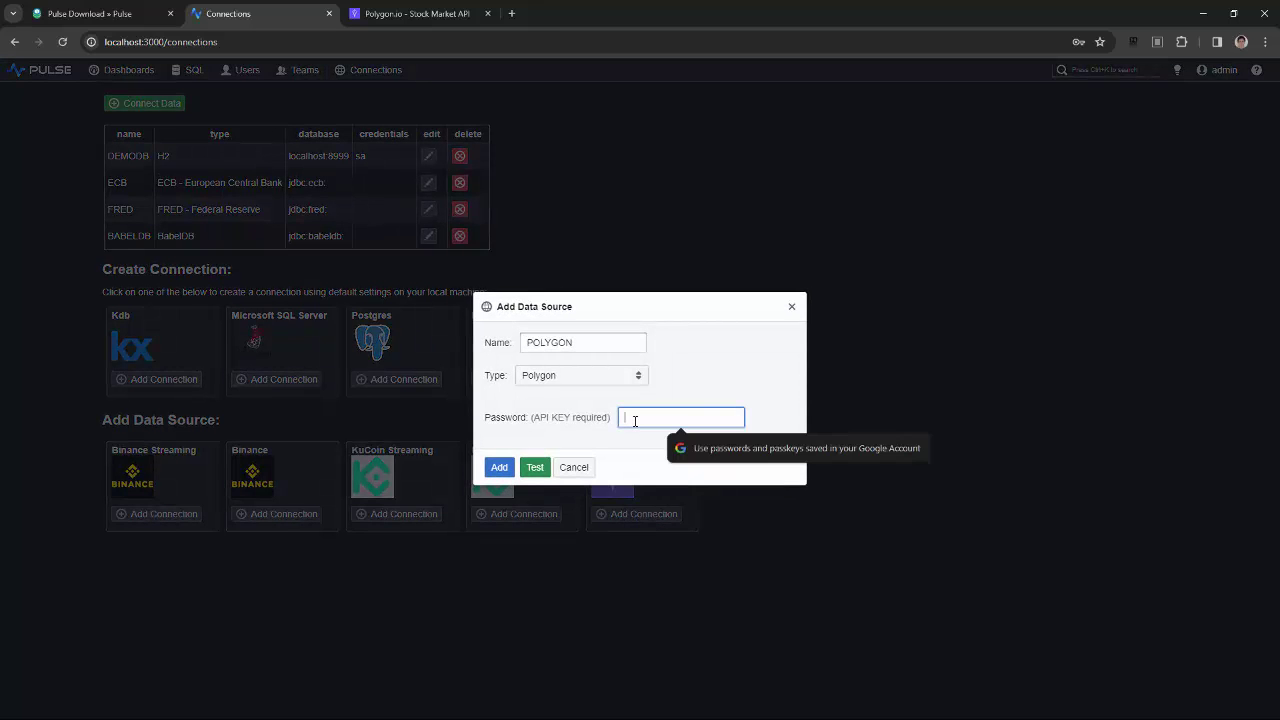
- On the Polygon.io site, open the account's API keys and copy the Default key
left_click(438, 24)
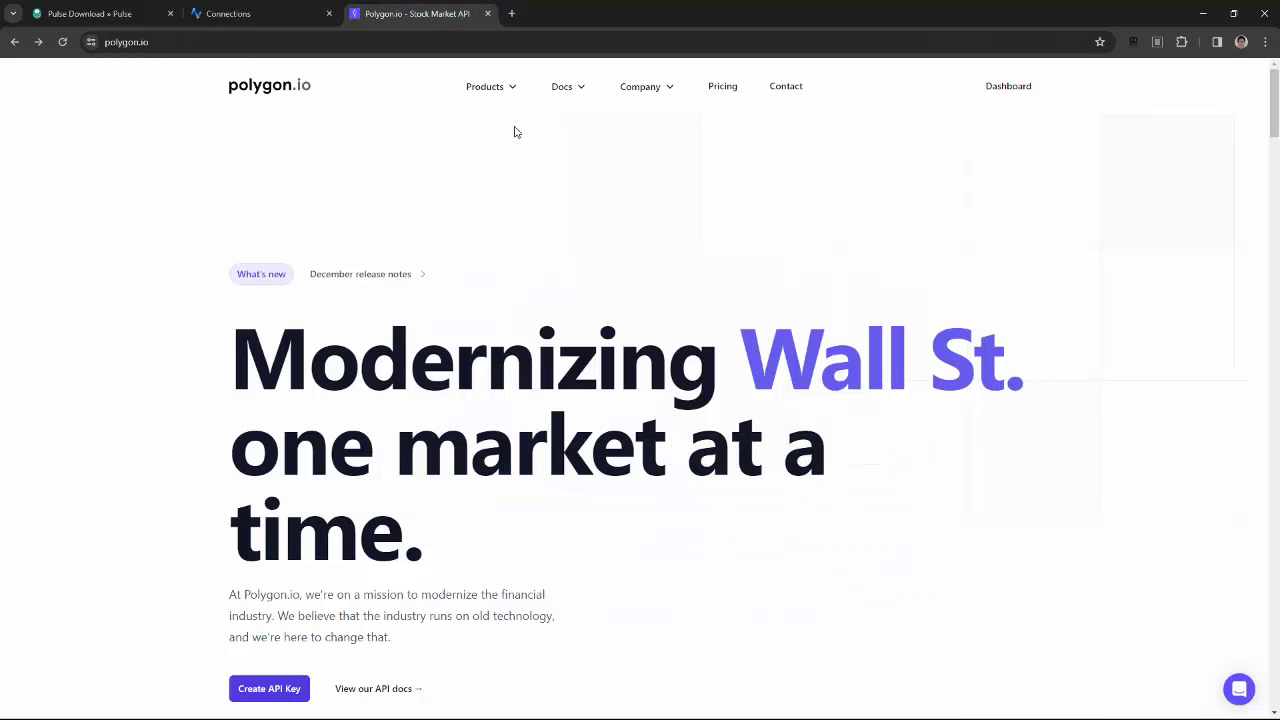
left_click(1003, 92)
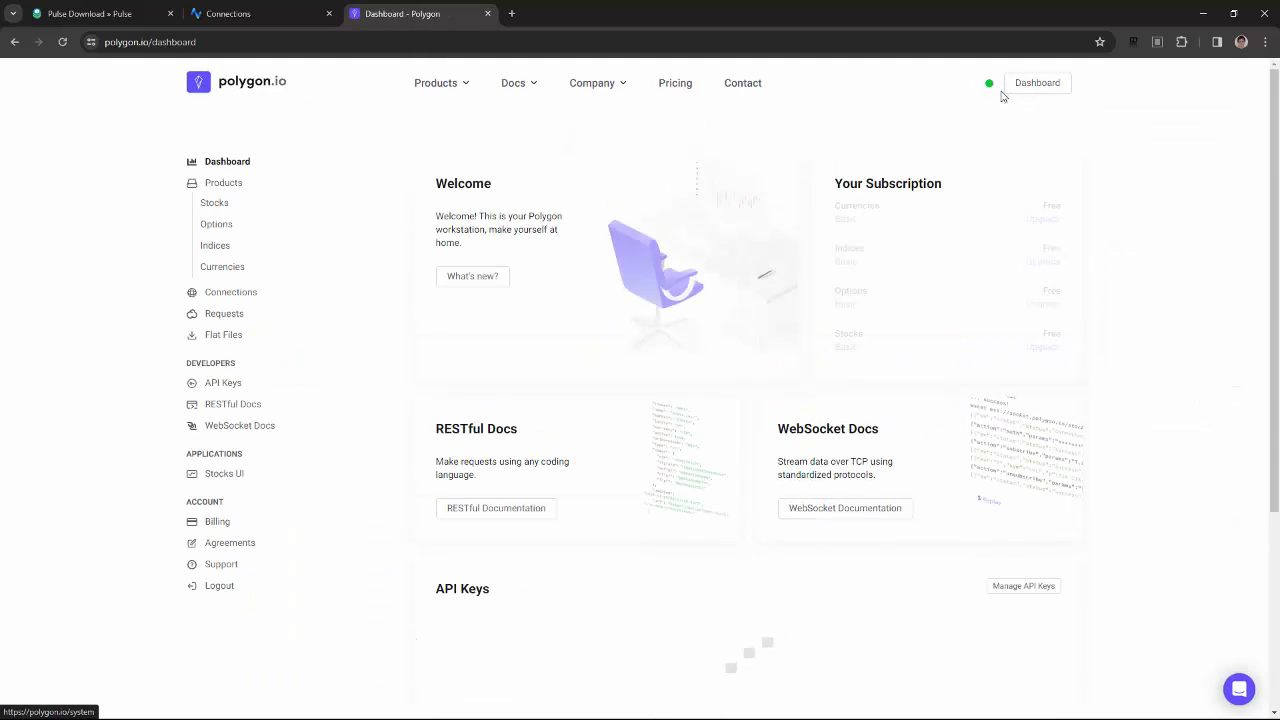
left_click(216, 383)
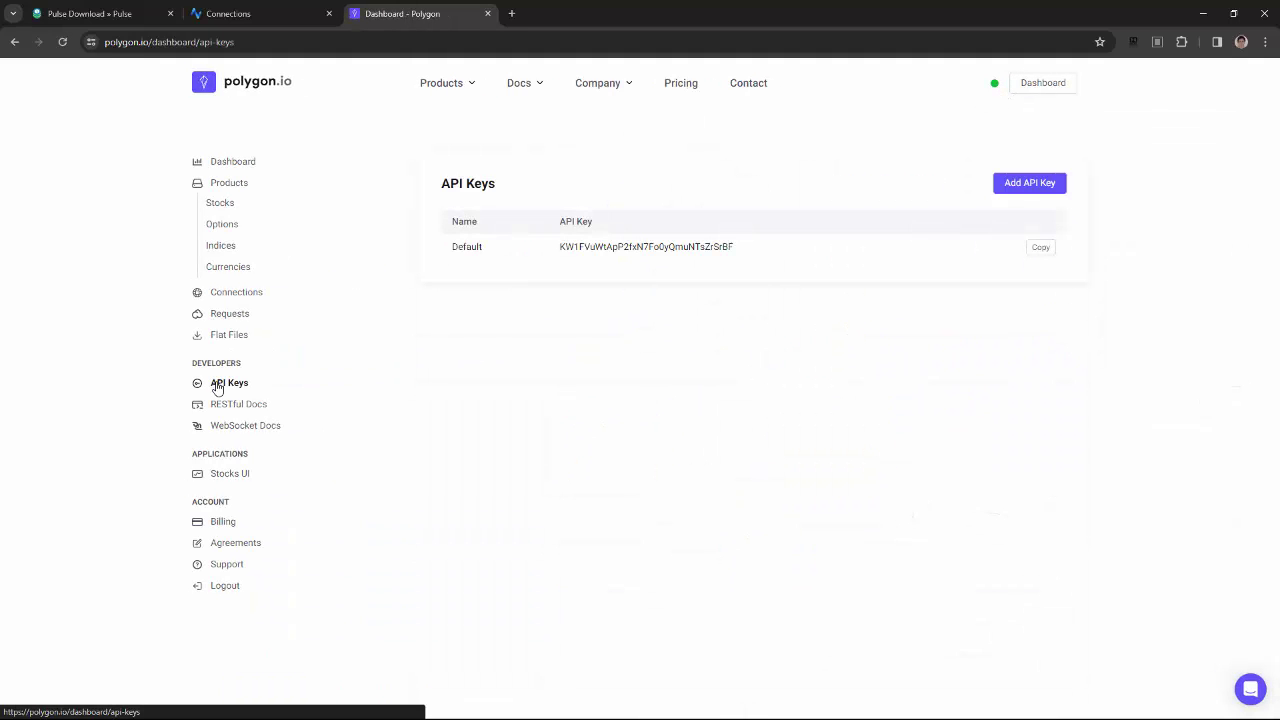
left_click(1040, 250)
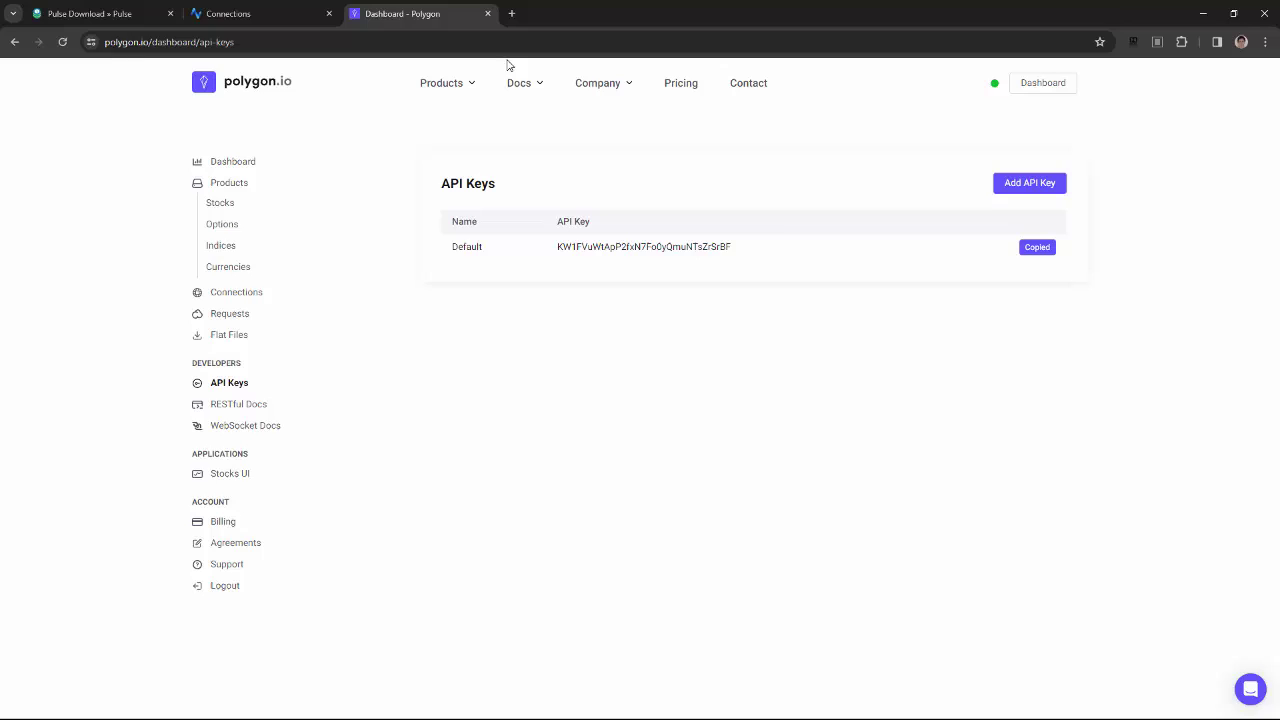
- Back in Pulse, paste the API key as the POLYGON data source's password and add the data source
left_click(285, 14)
key("ctrl+v")
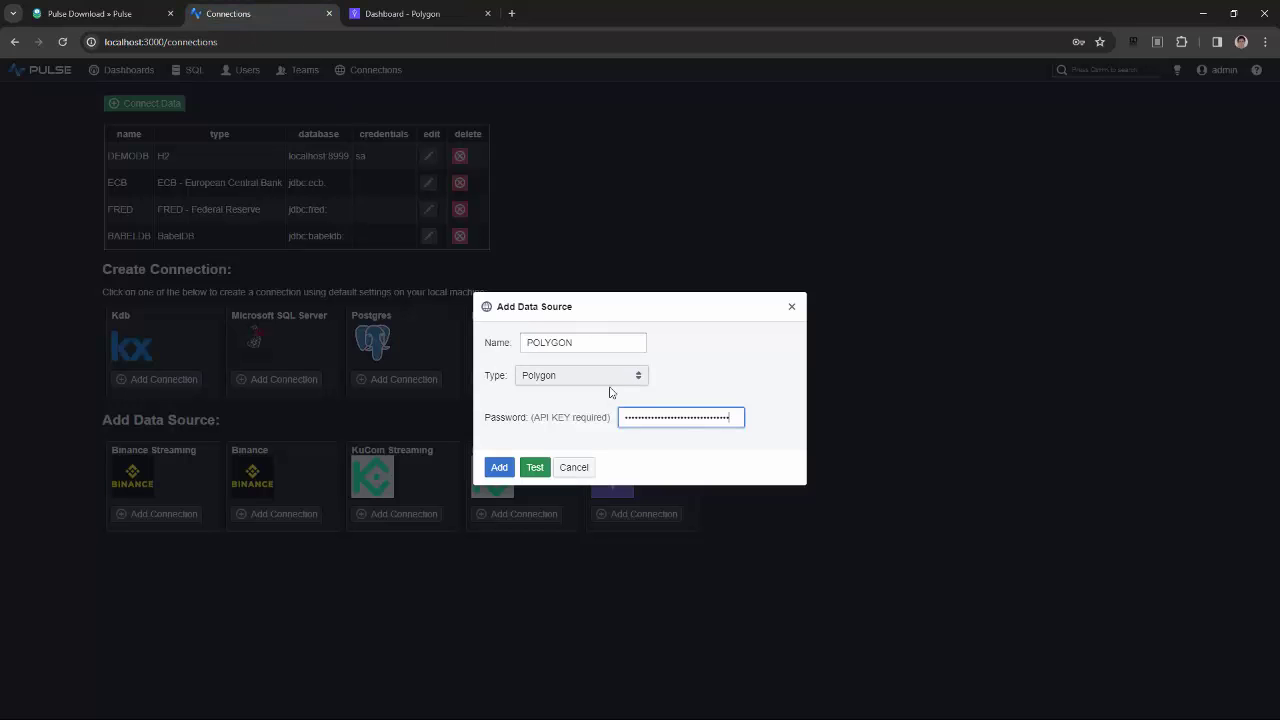
left_click(499, 467)
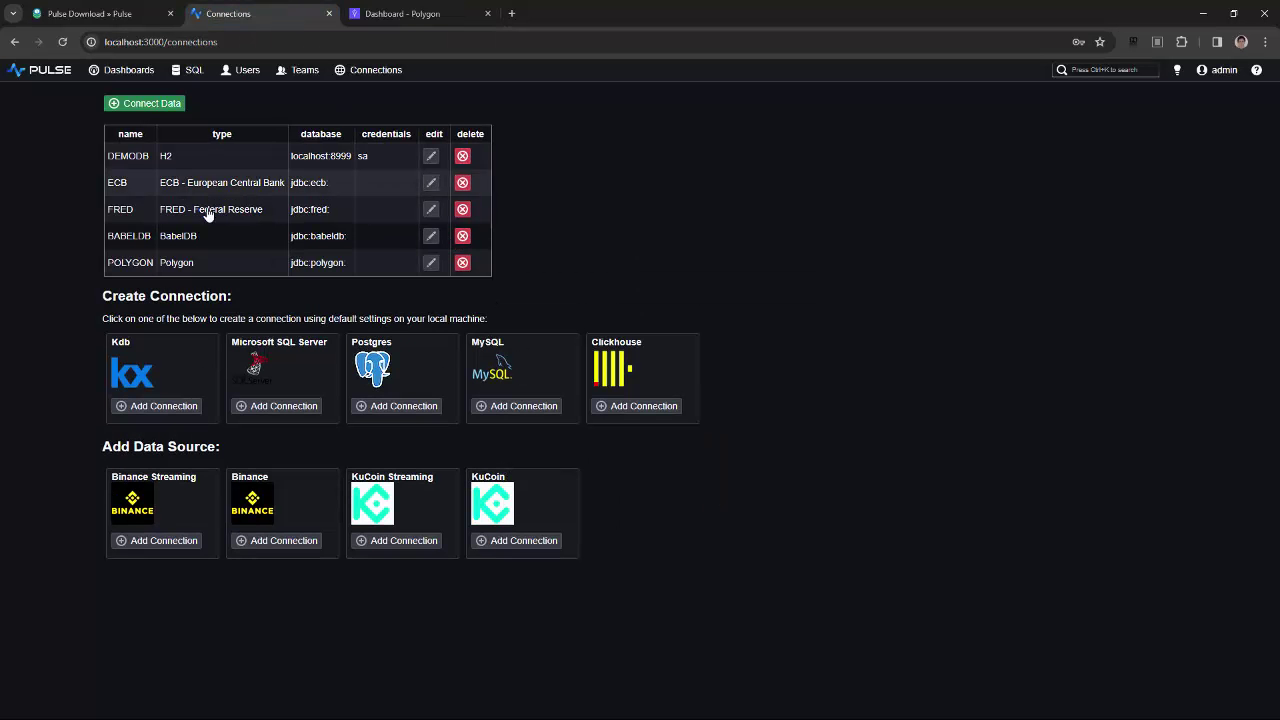
- Create a new dashboard and name it Polygon
left_click(134, 72)
left_click(148, 103)
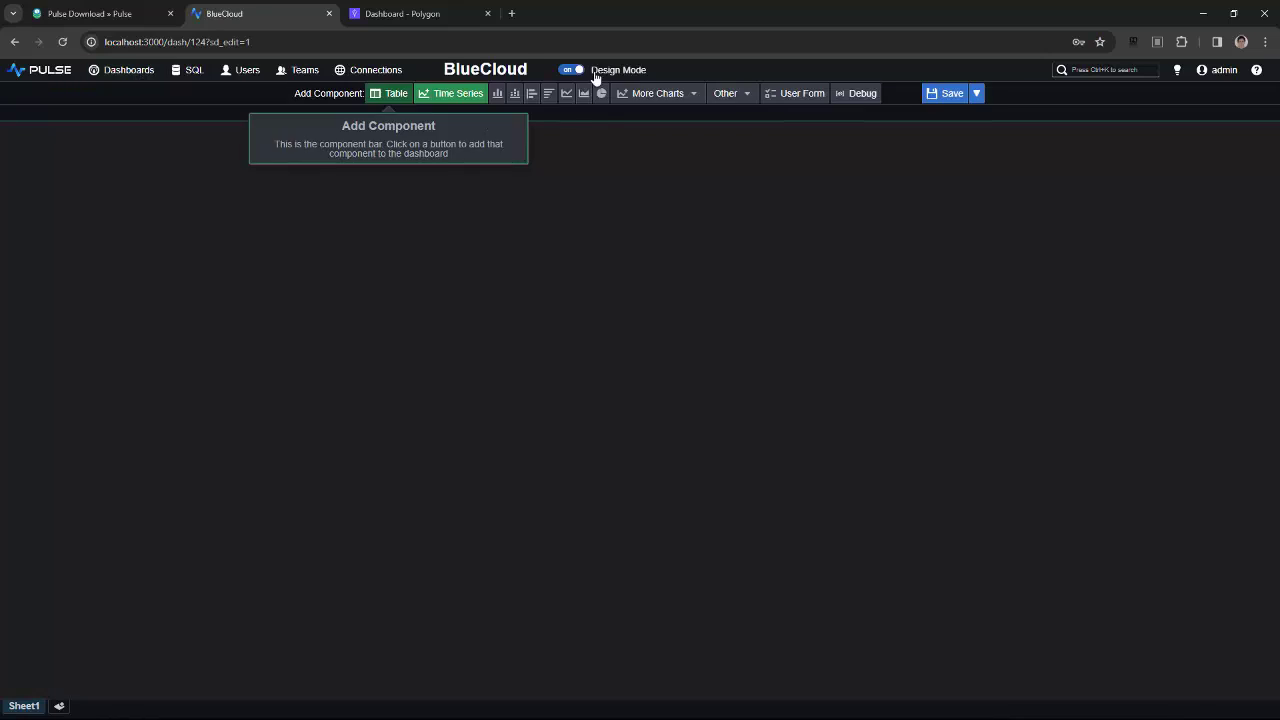
double_click(470, 69)
type("Polygon")
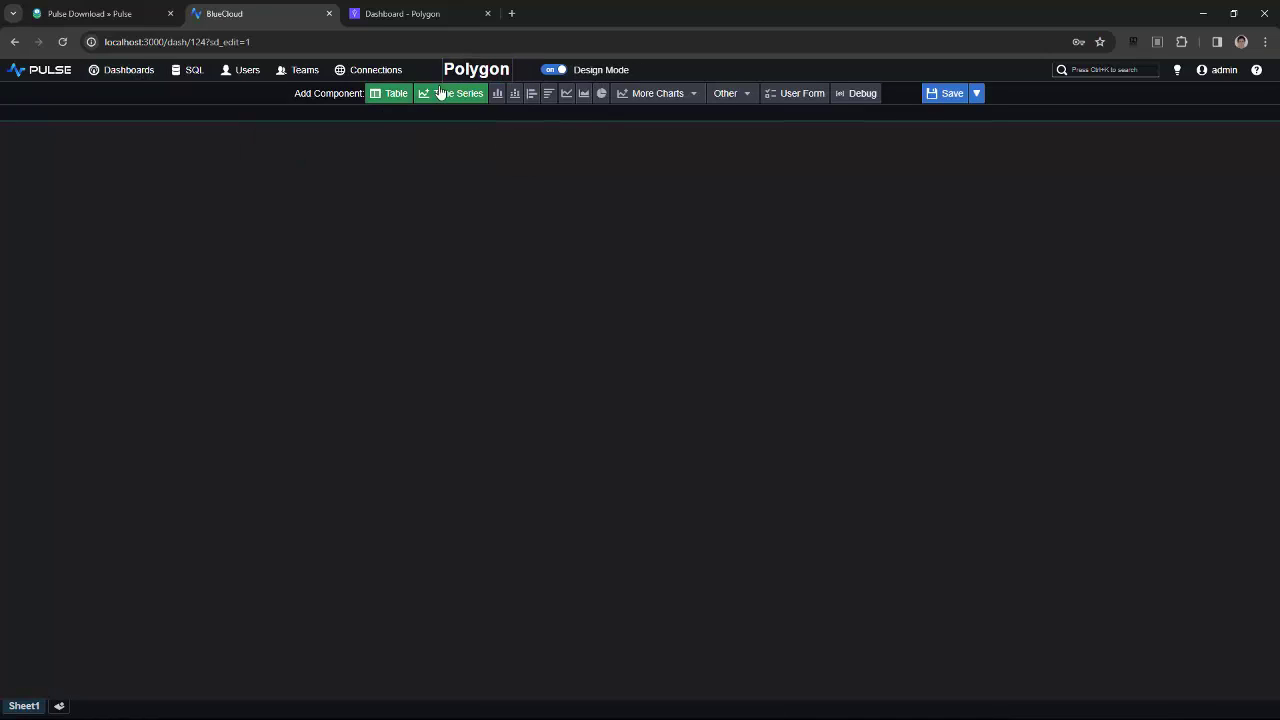
- Add a table component to the dashboard and set its data source to POLYGON
left_click(375, 93)
left_click(1046, 133)
left_click(1050, 135)
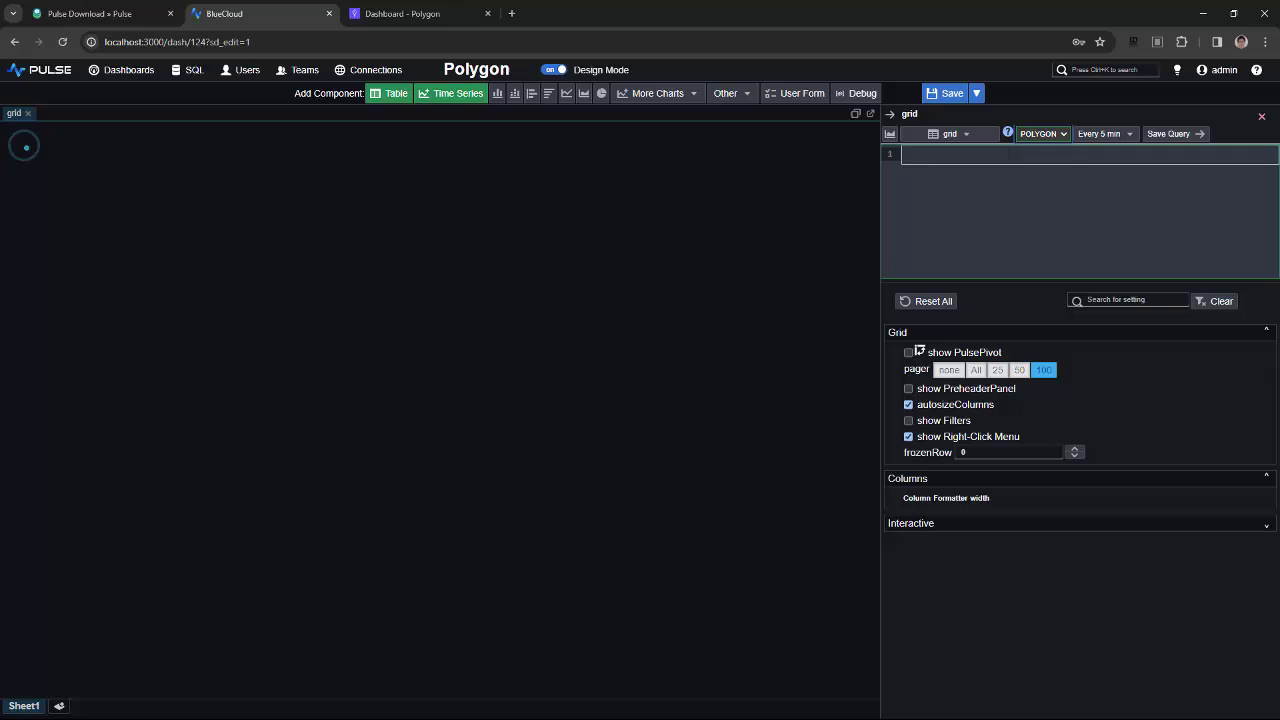
- On the Polygon.io site, open the stocks REST API documentation for Aggregates (Bars) and go to its parameters
left_click(414, 20)
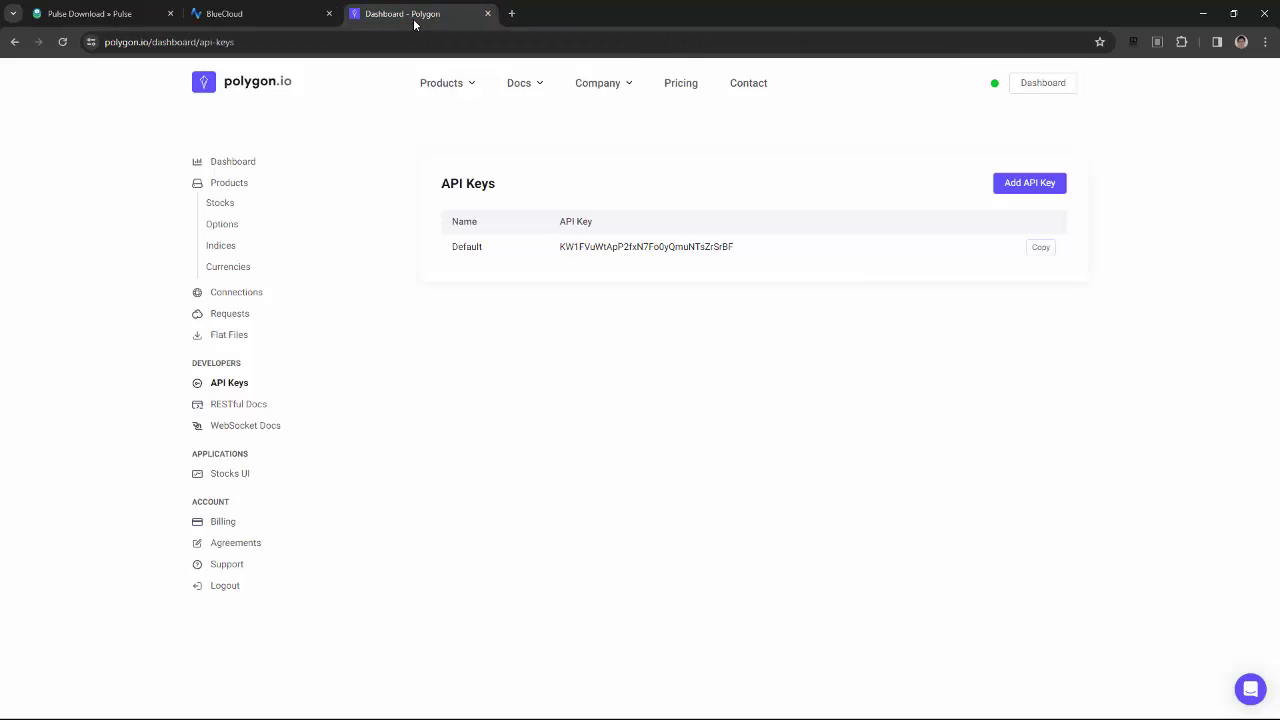
mouse_move(530, 90)
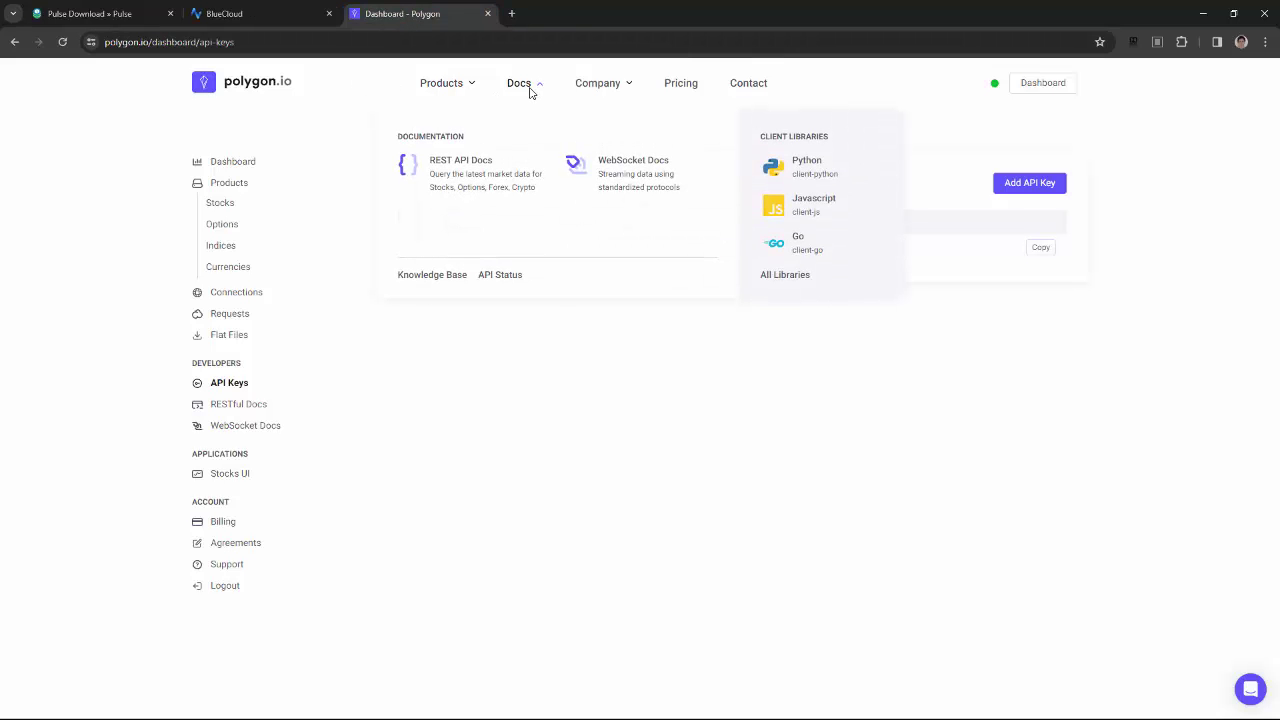
left_click(455, 170)
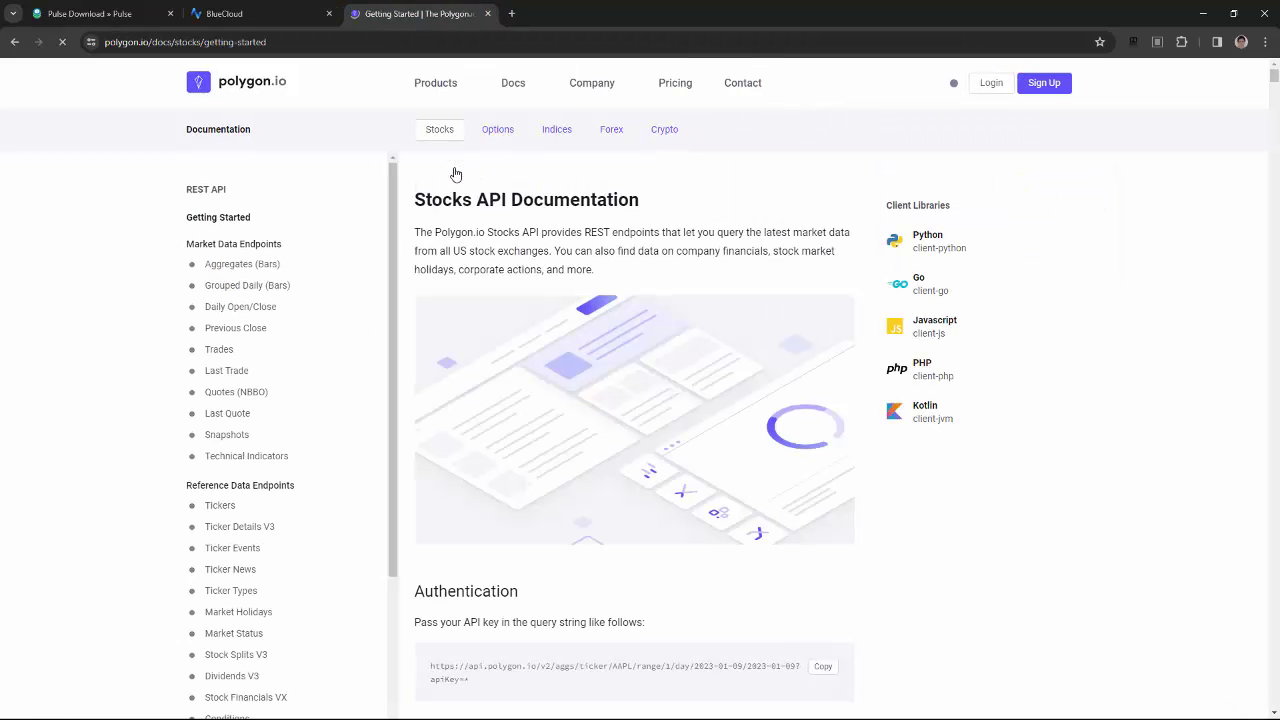
left_click(253, 268)
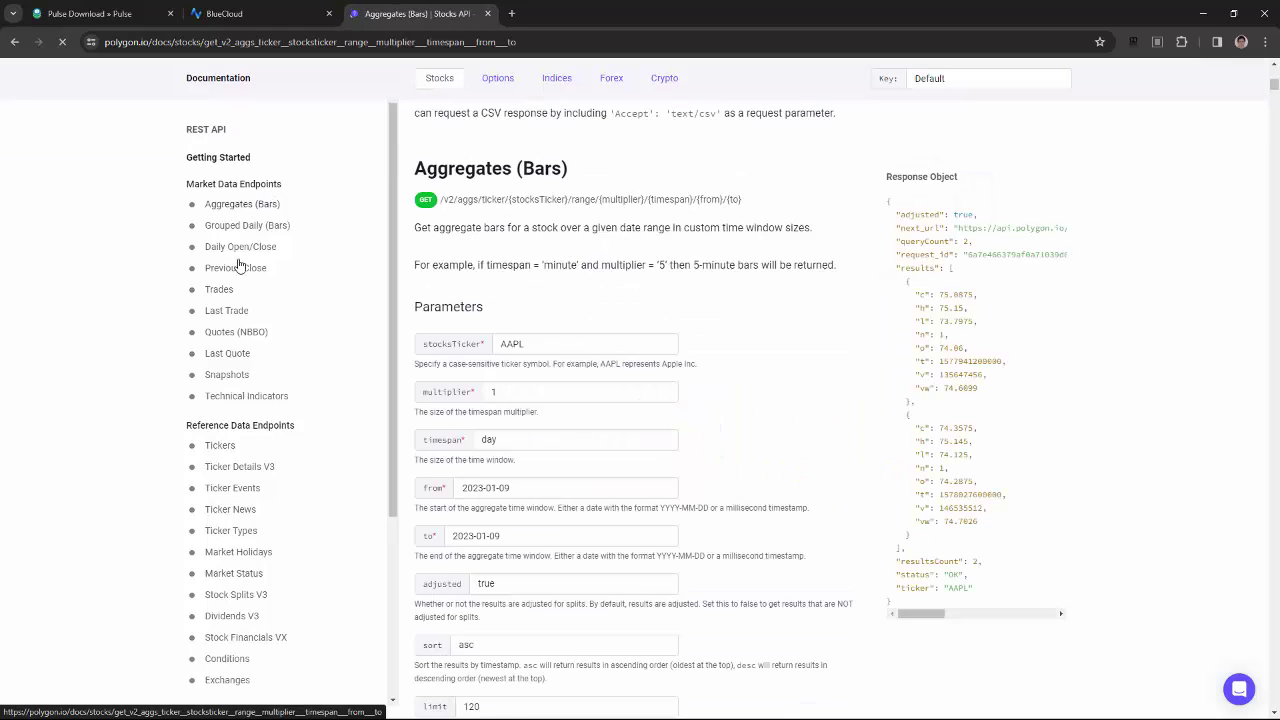
scroll(540, 370, "down", 1)
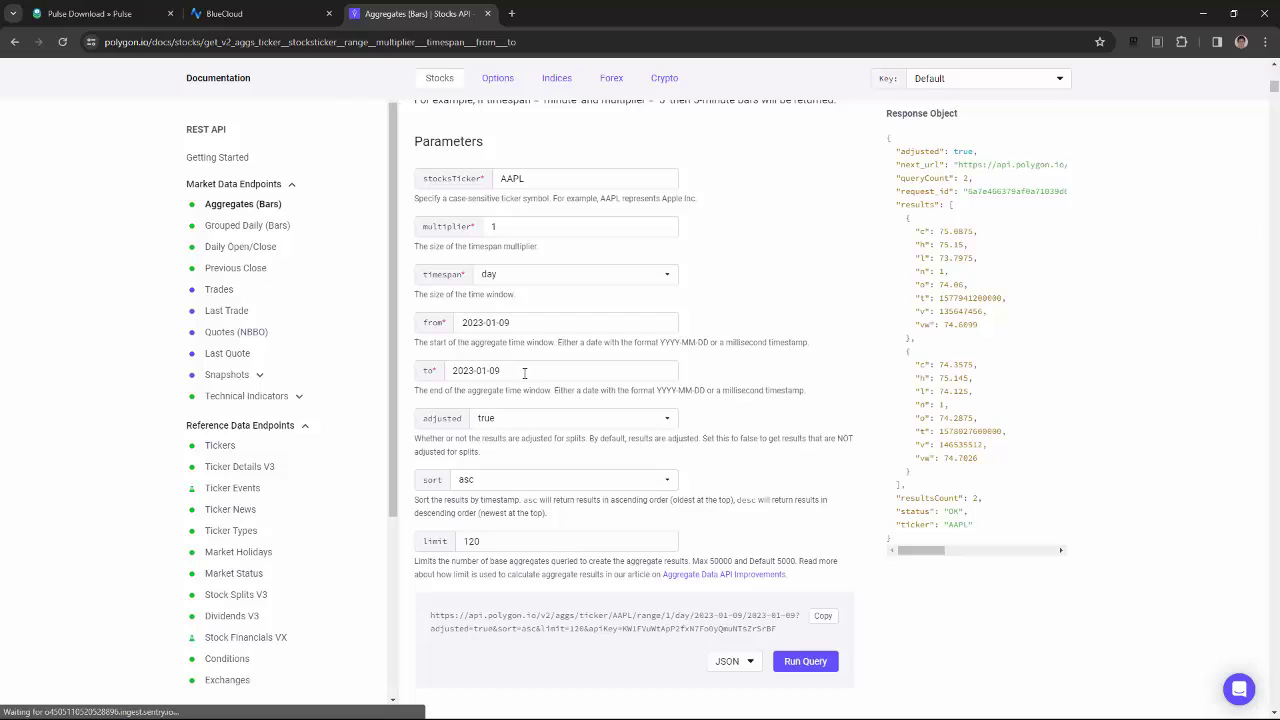
- Set the end date of the AAPL aggregates request to 2024-02-20 and copy the request URL
left_click(473, 370)
key("BackSpace")
type("4")
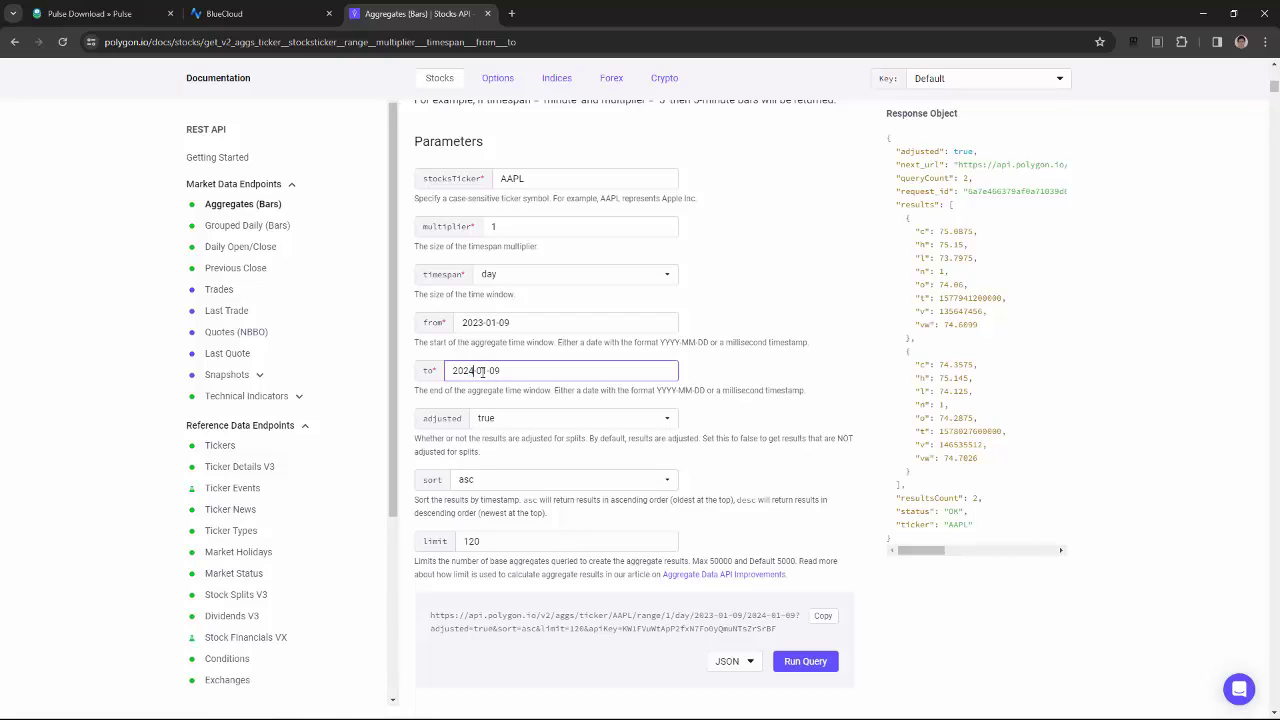
key("BackSpace")
key("BackSpace")
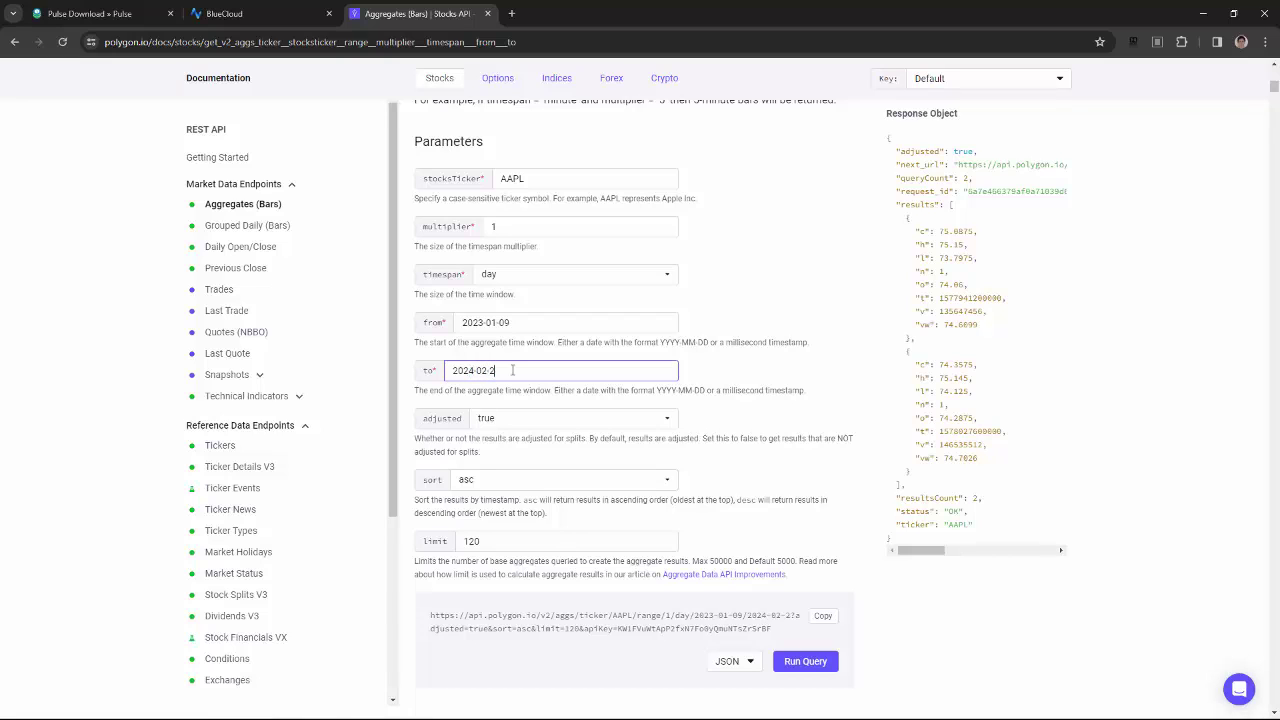
type("20")
scroll(629, 400, "down", 2)
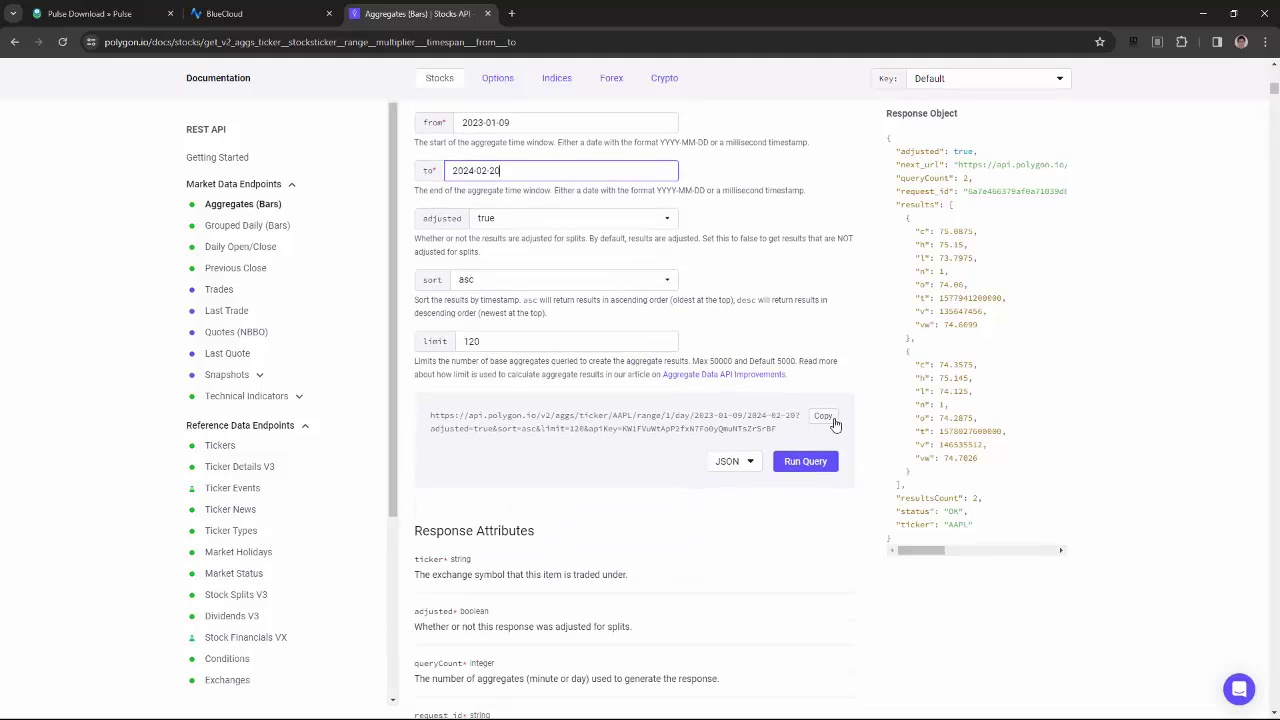
left_click(832, 420)
- Back in Pulse, paste the aggregates request URL with its API key as the grid's query and save it
left_click(274, 14)
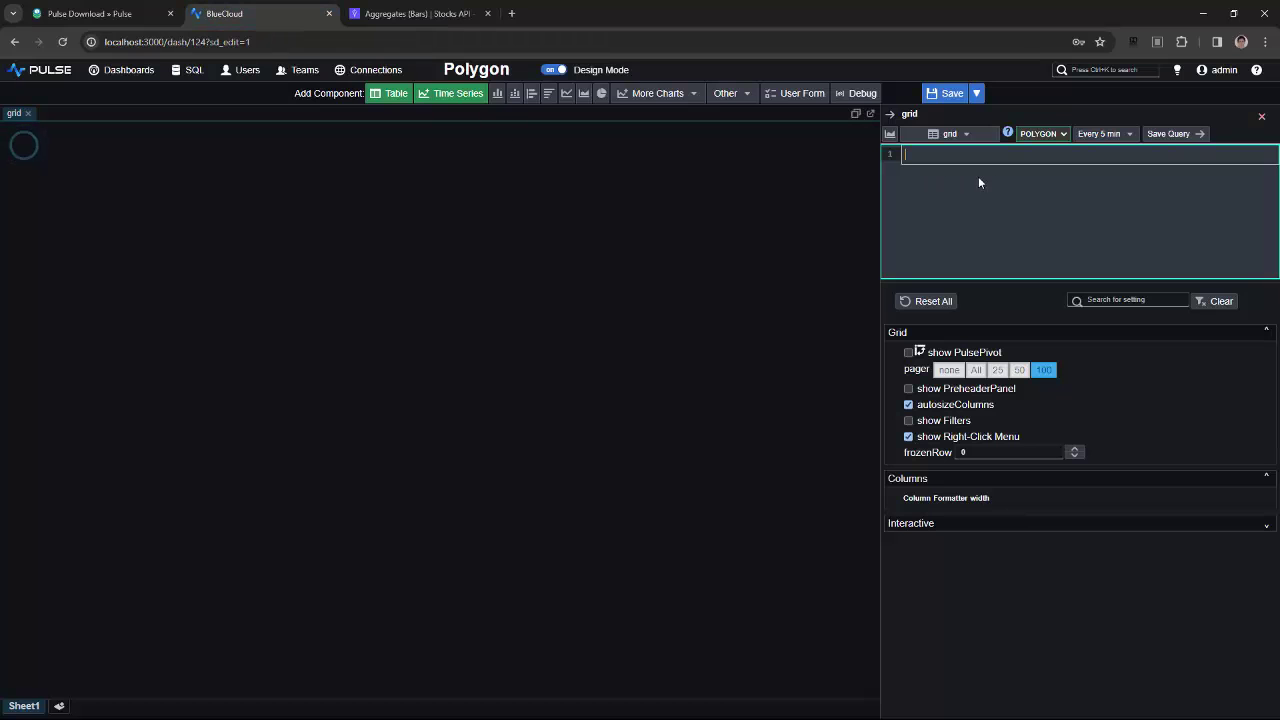
key("ctrl+v")
left_click(1172, 134)
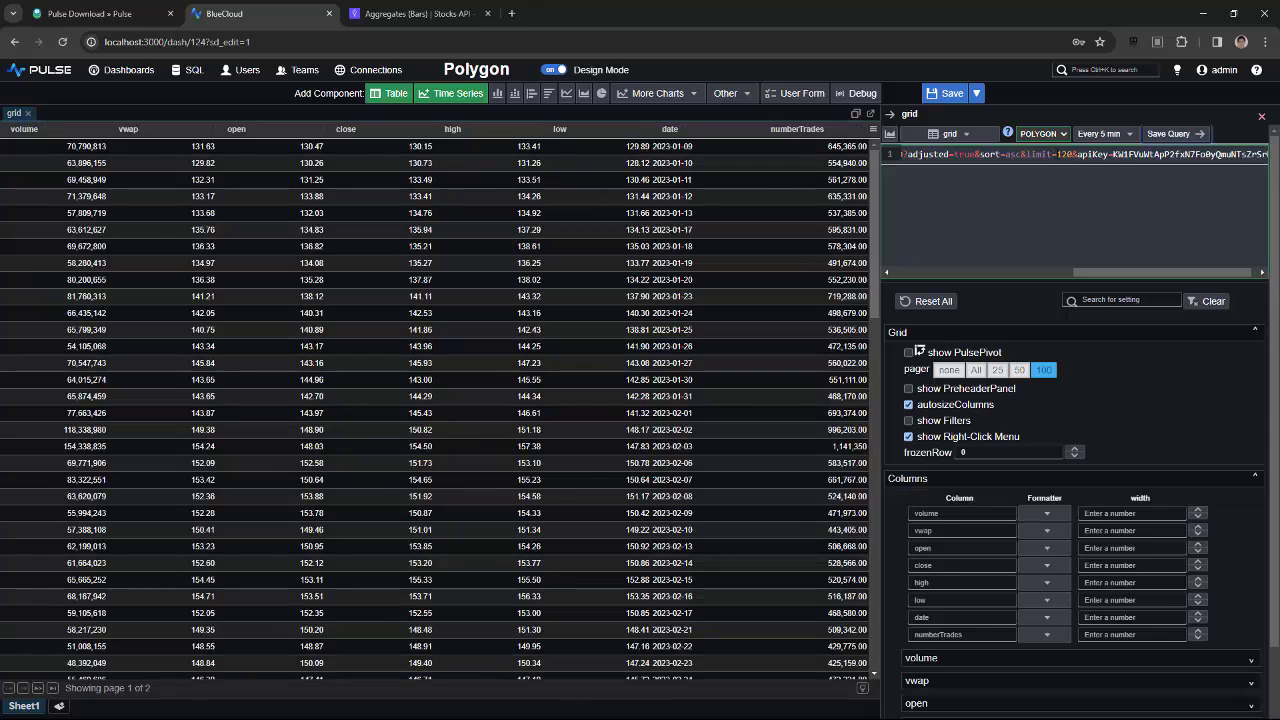
- Replace the grid's query with the same AAPL request URL, including its API key, using a higher limit, and run it
left_click(1064, 202)
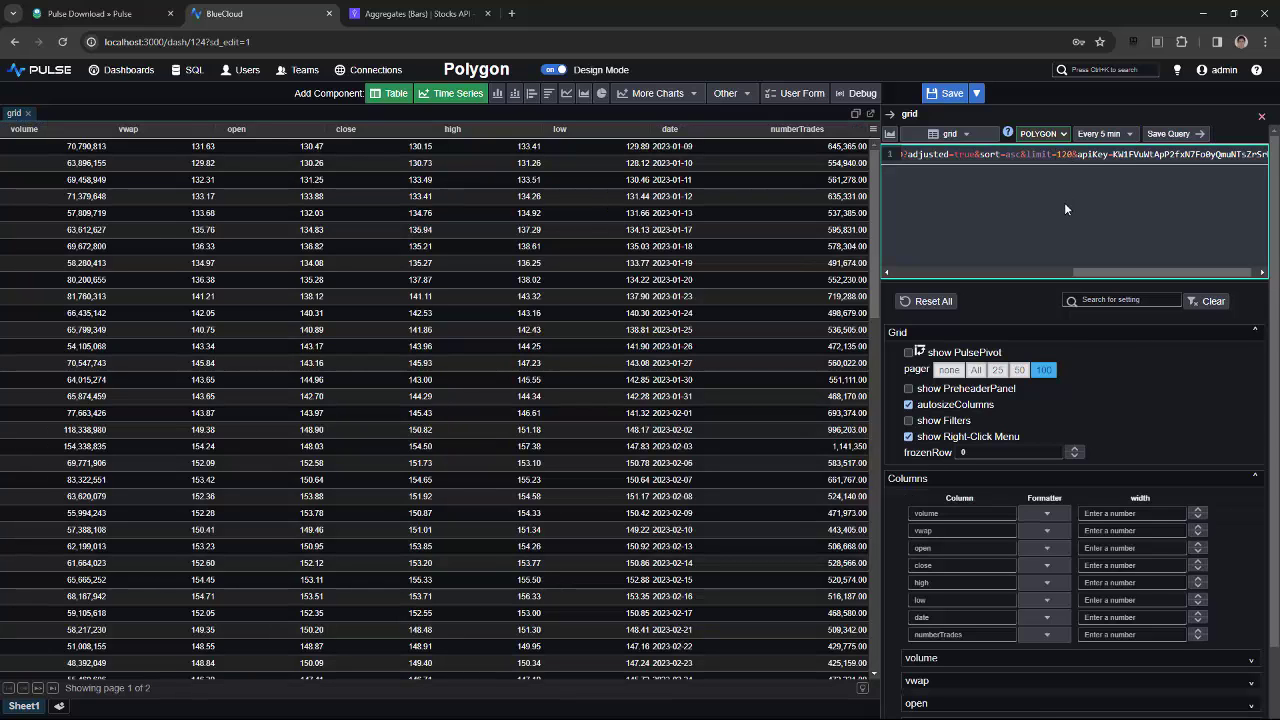
key("ctrl+a")
key("ctrl+v")
key("ctrl+Return")
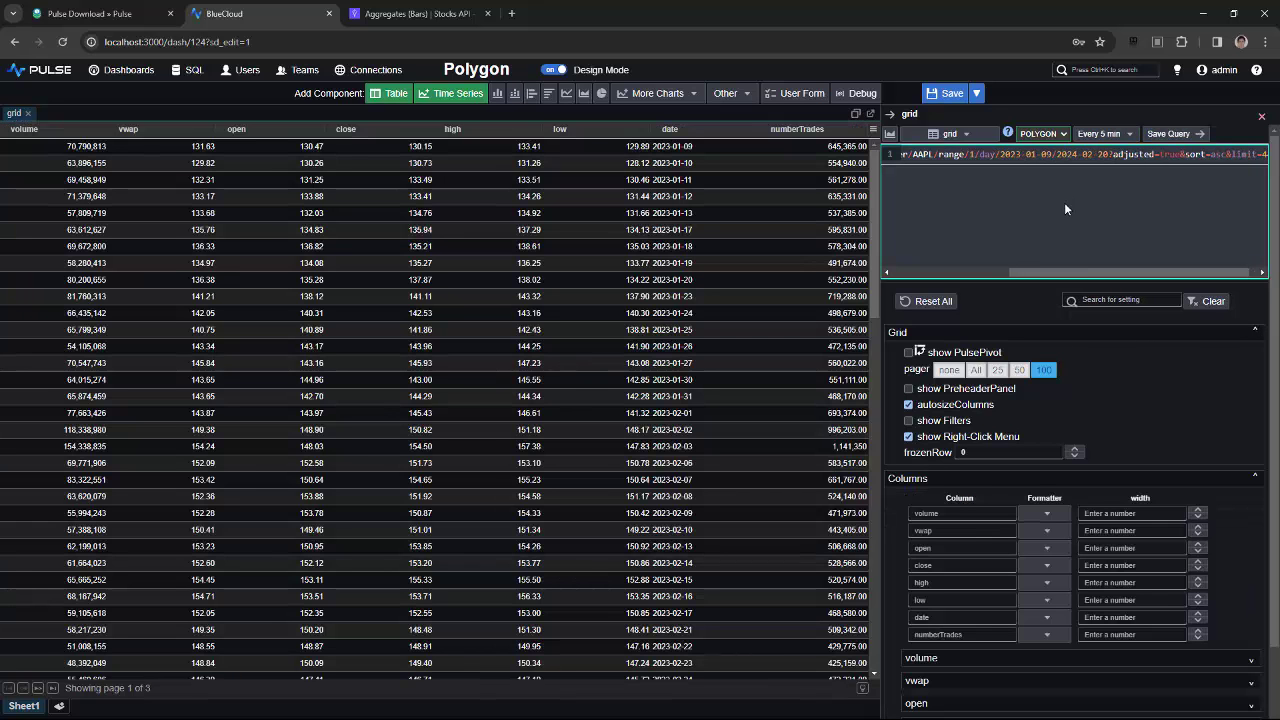
- Change the AAPL grid to a candle chart and add a new table component beneath it
left_click(948, 133)
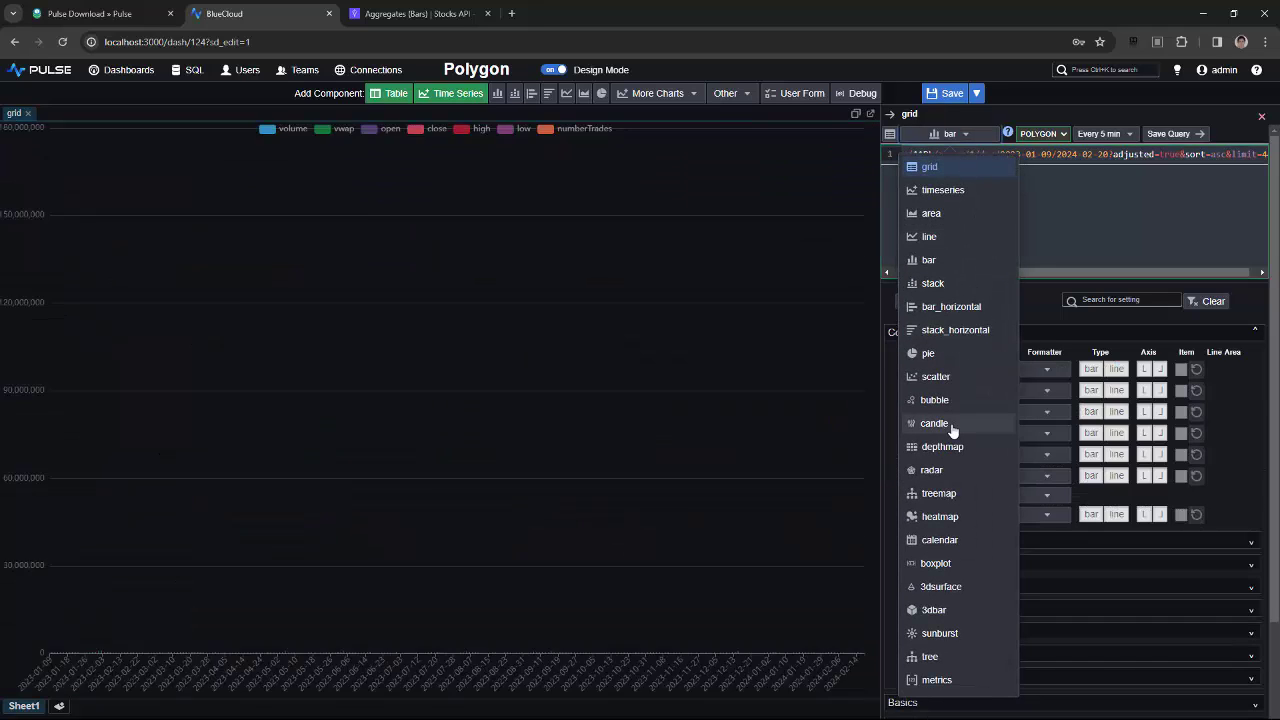
left_click(940, 423)
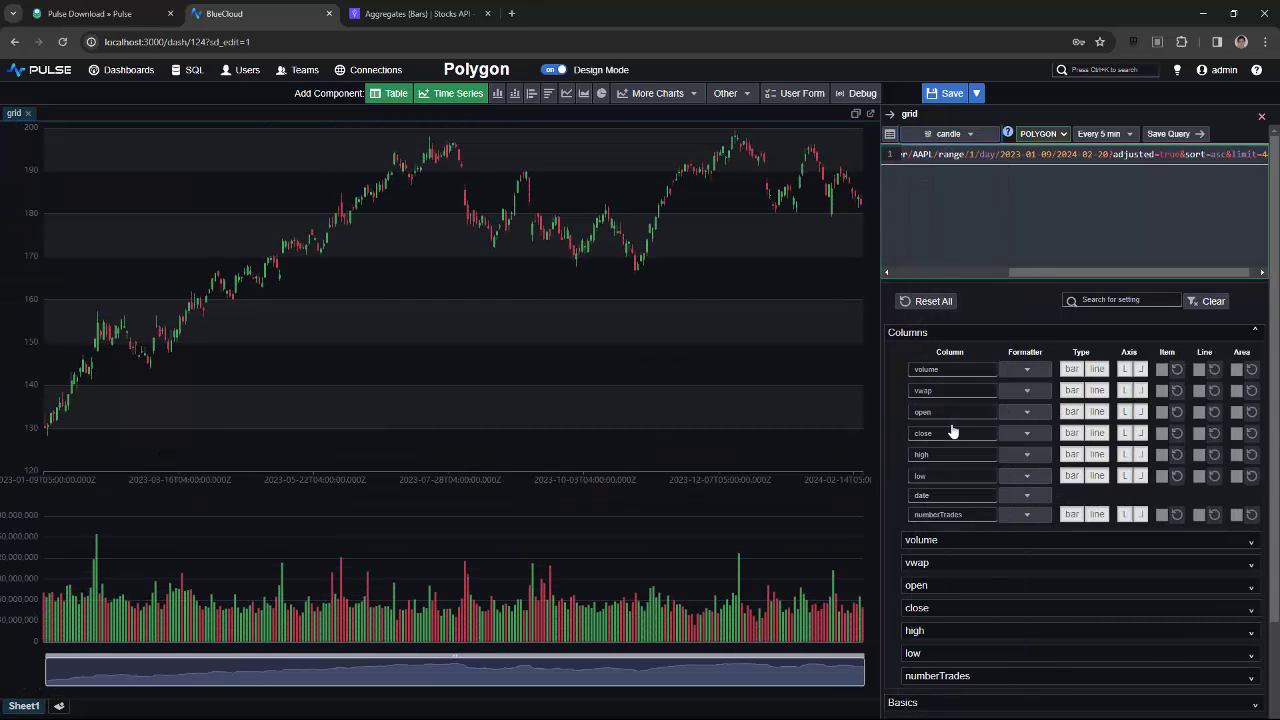
left_click(397, 98)
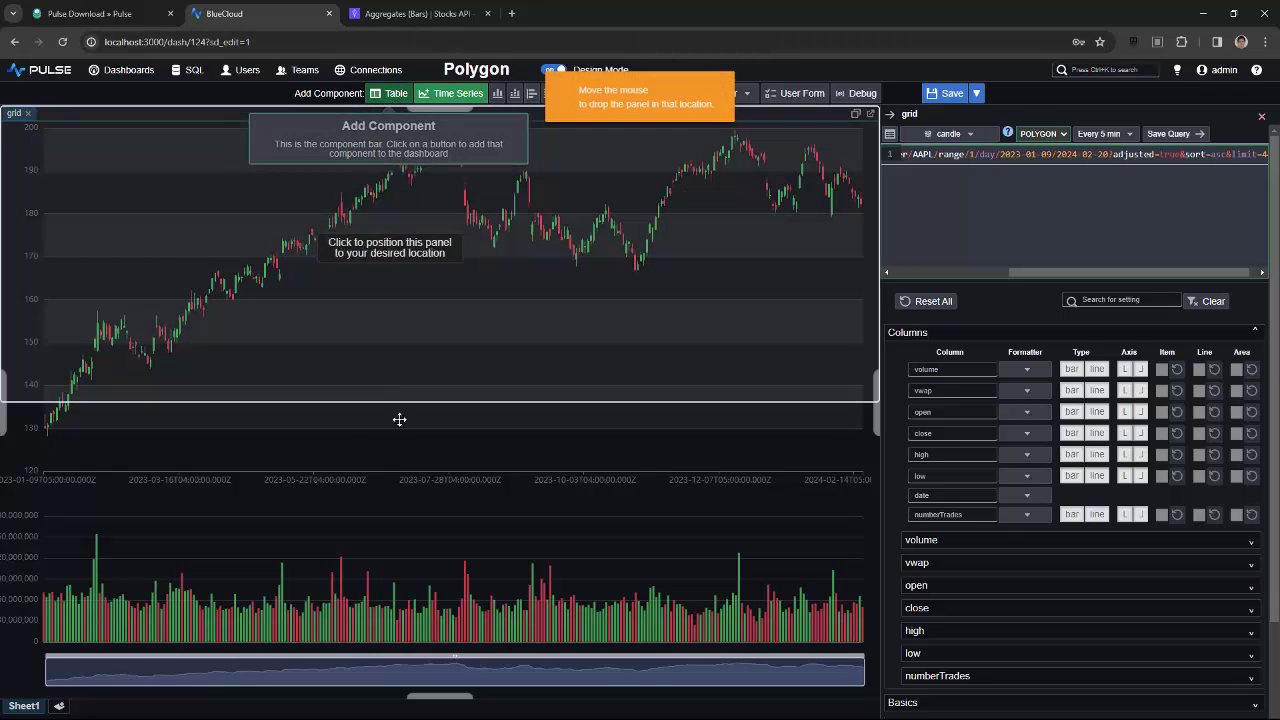
left_click(412, 578)
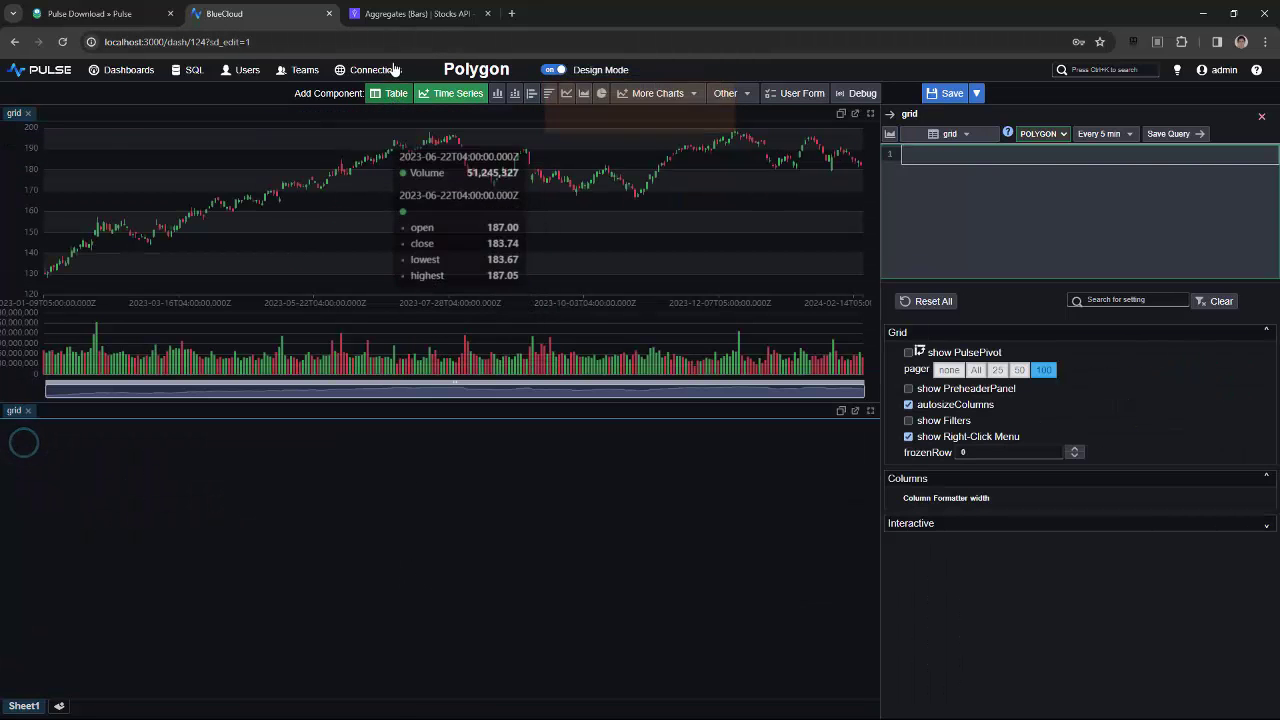
- On the Polygon.io site, open the Grouped Daily (Bars) documentation and copy the request URL for 2023-01-09
left_click(403, 20)
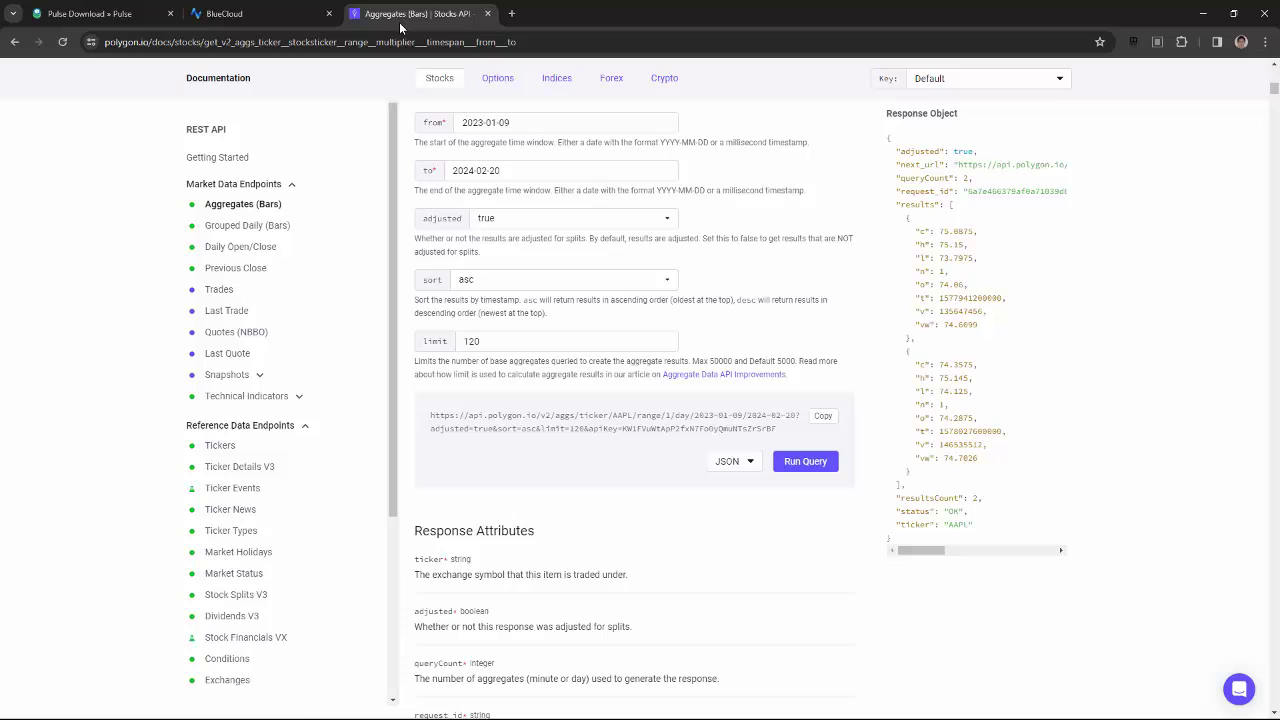
left_click(245, 227)
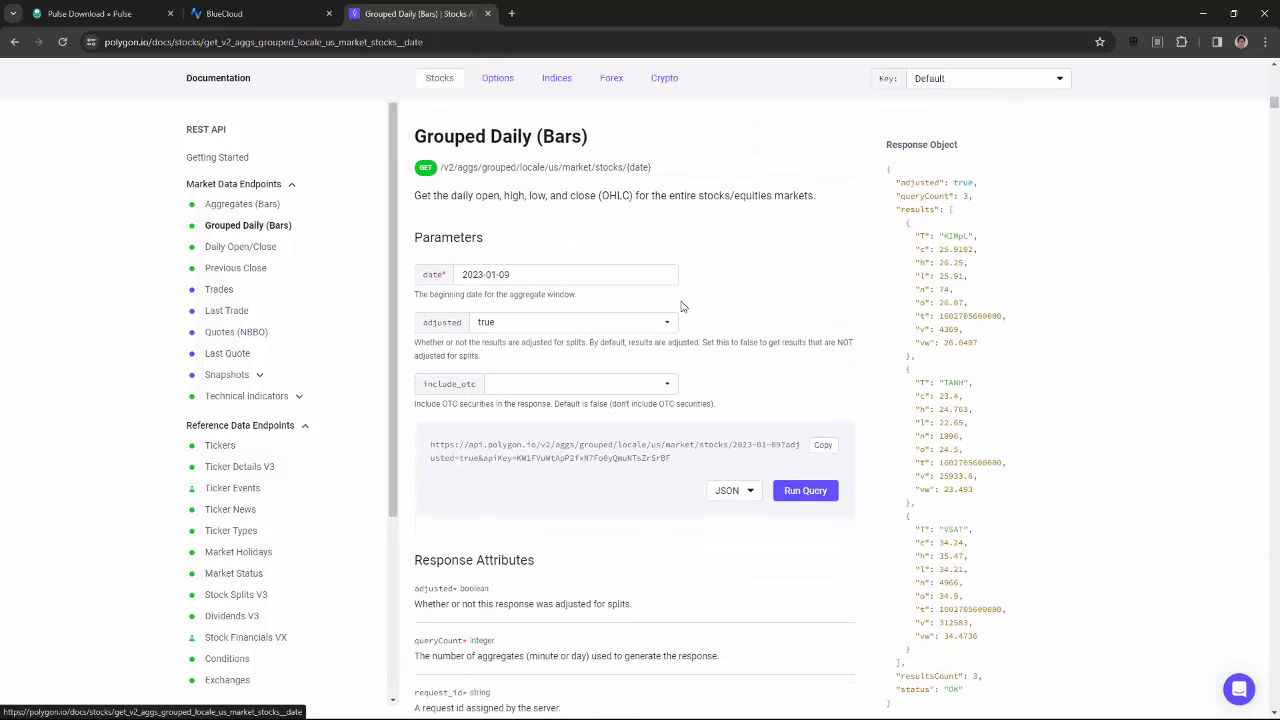
left_click(822, 445)
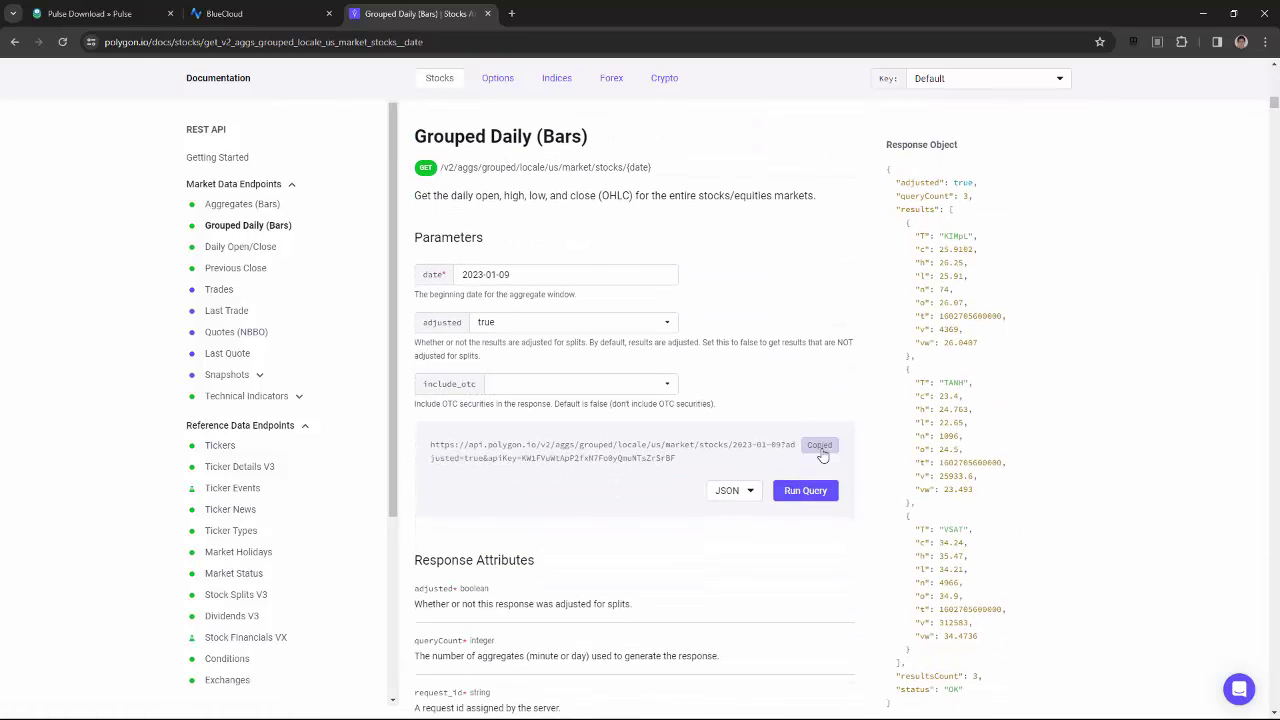
- Back in Pulse, paste the grouped daily request URL with its API key as the new grid's query and save it
left_click(285, 14)
left_click(1048, 160)
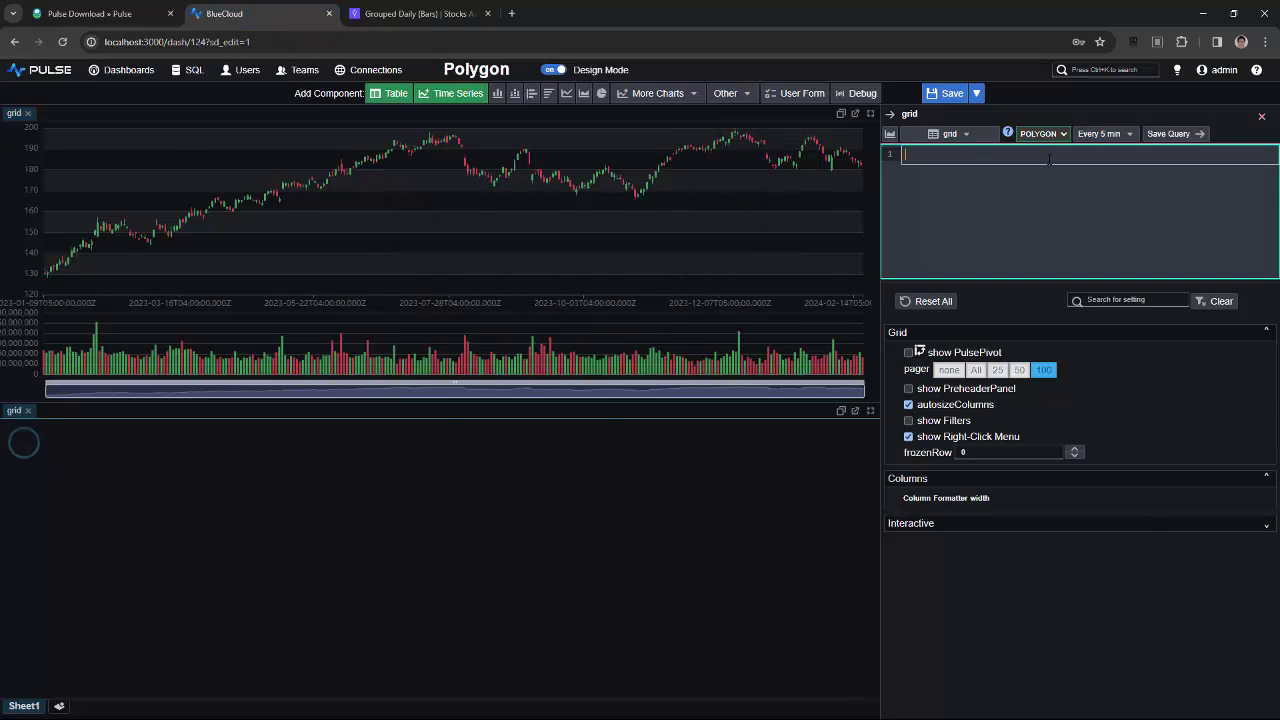
key("ctrl+v")
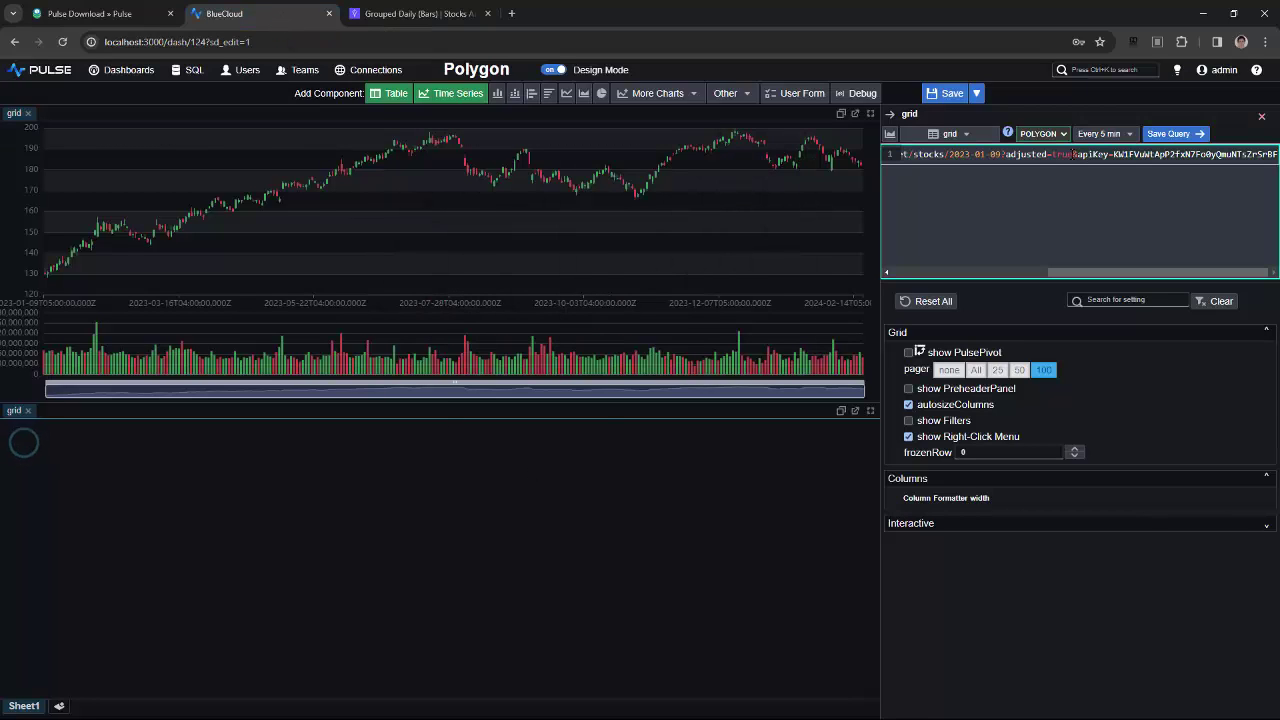
left_click(1166, 134)
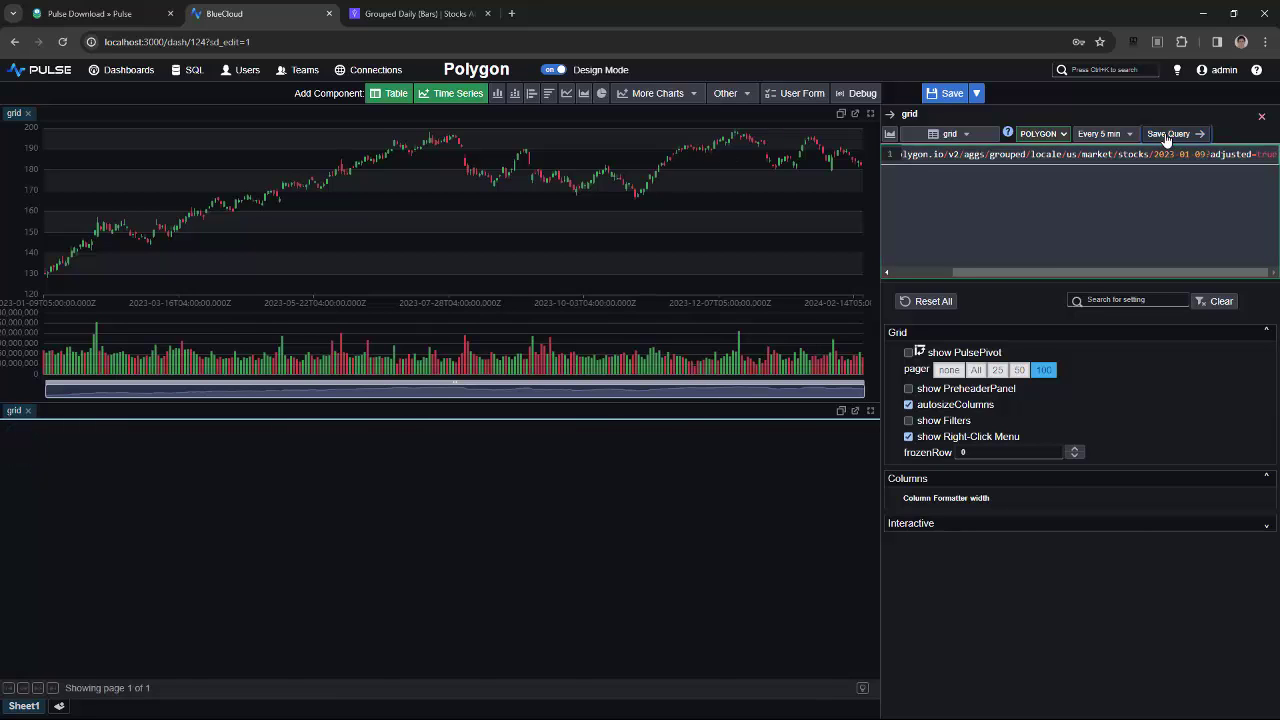
- Show filters on the daily bars grid and format its symbol column as Tags
left_click(909, 421)
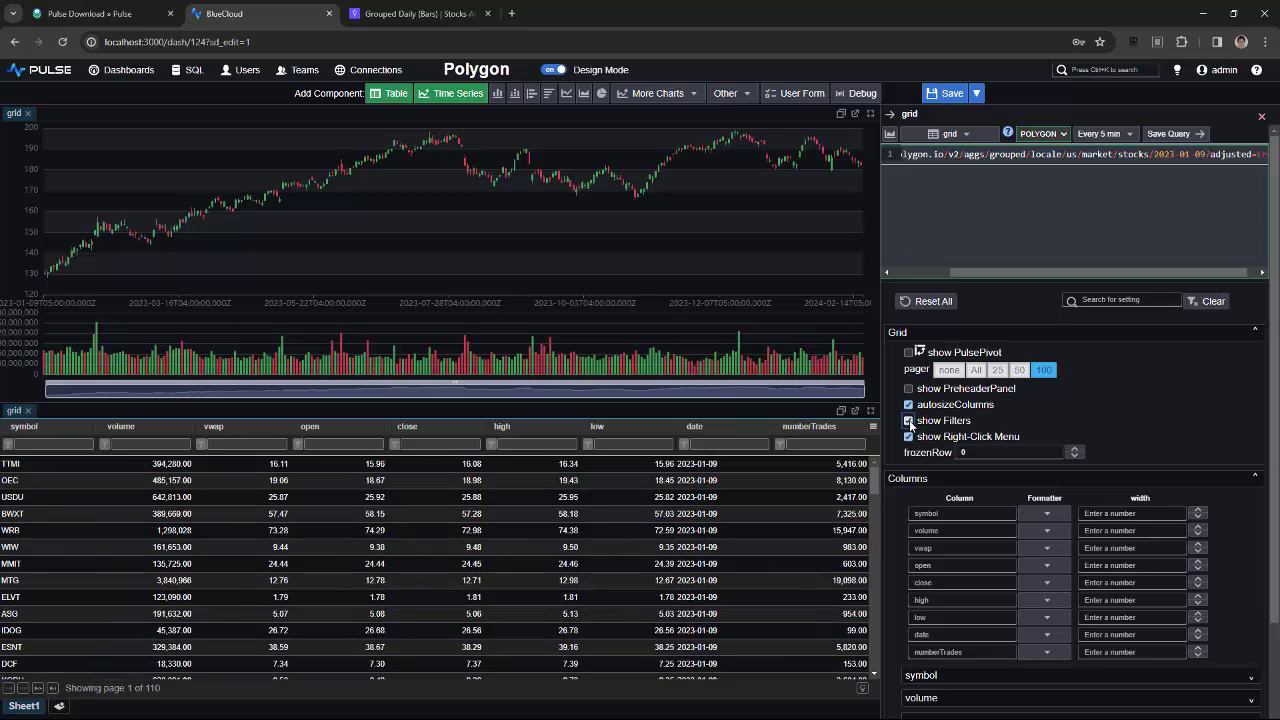
left_click(1047, 513)
left_click(1041, 571)
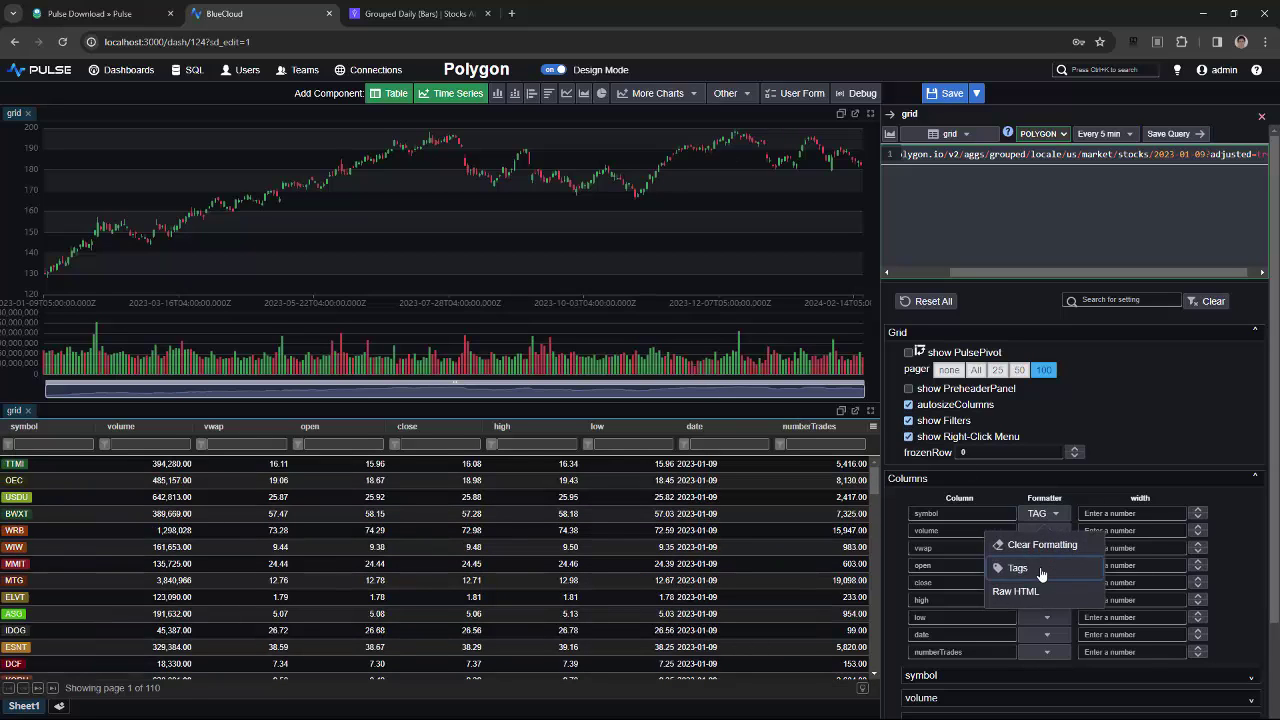
- Format the daily bars grid's numberTrades column with zero decimal places and sort the grid by volume in descending order
left_click(1047, 652)
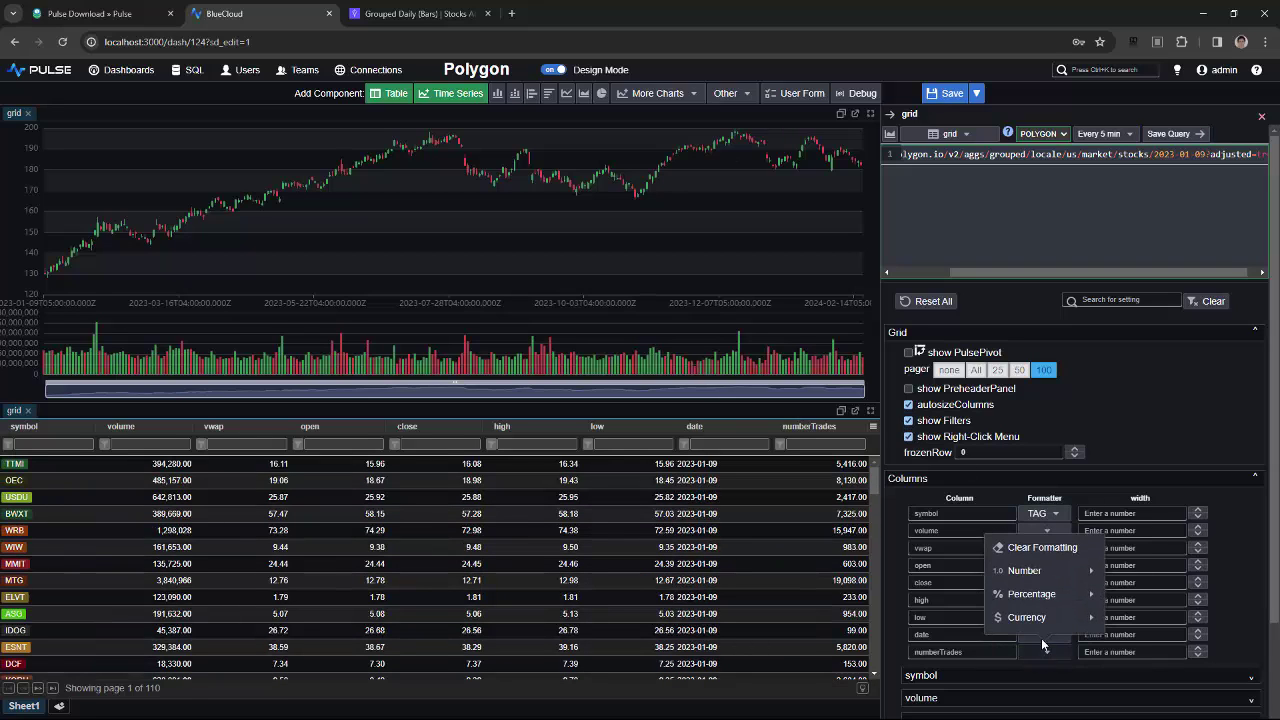
mouse_move(1090, 578)
left_click(1150, 478)
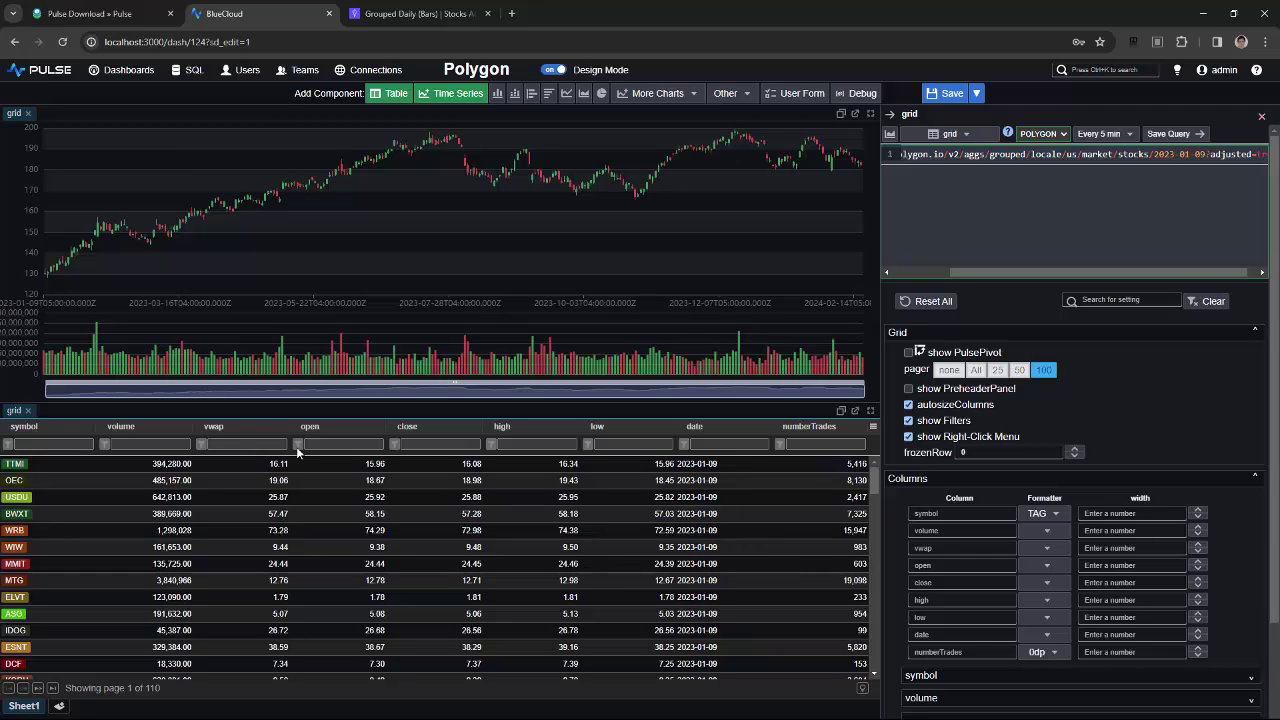
left_click(133, 427)
left_click(133, 427)
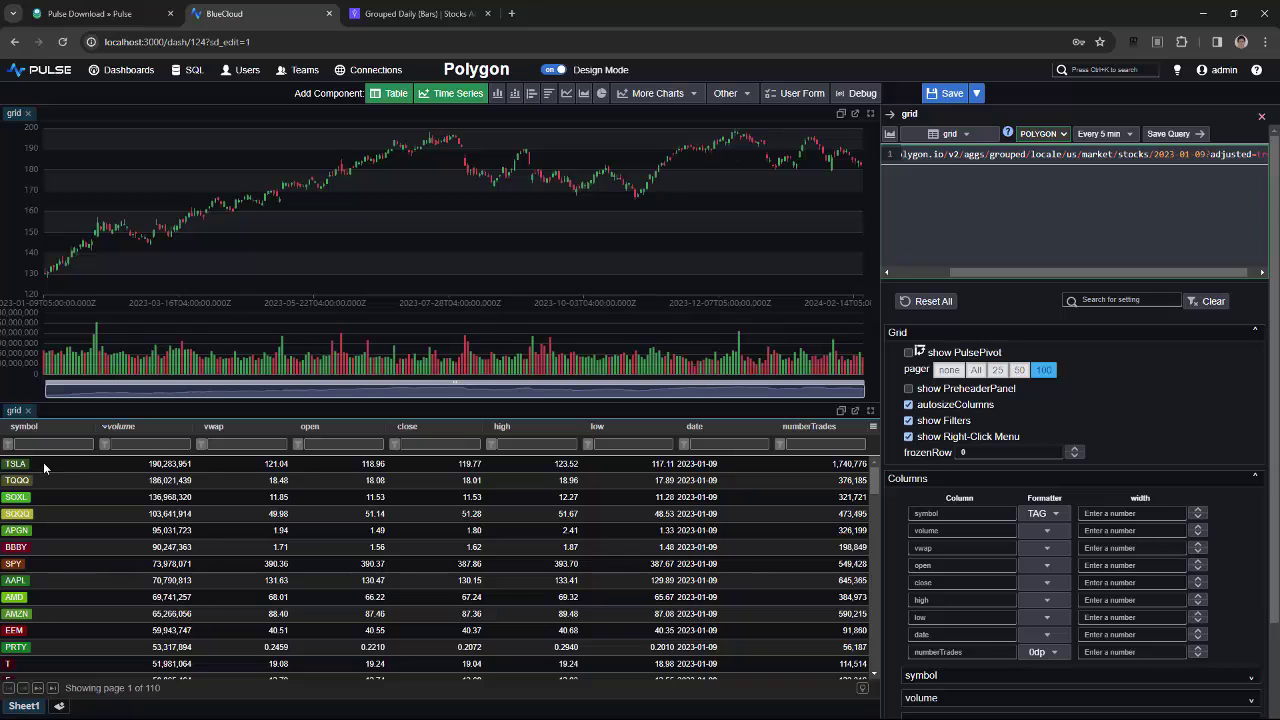
- Add a table component beside the daily bars grid and copy the AAPL Ticker Details v3 request URL from the Polygon.io site
left_click(389, 93)
left_click(650, 662)
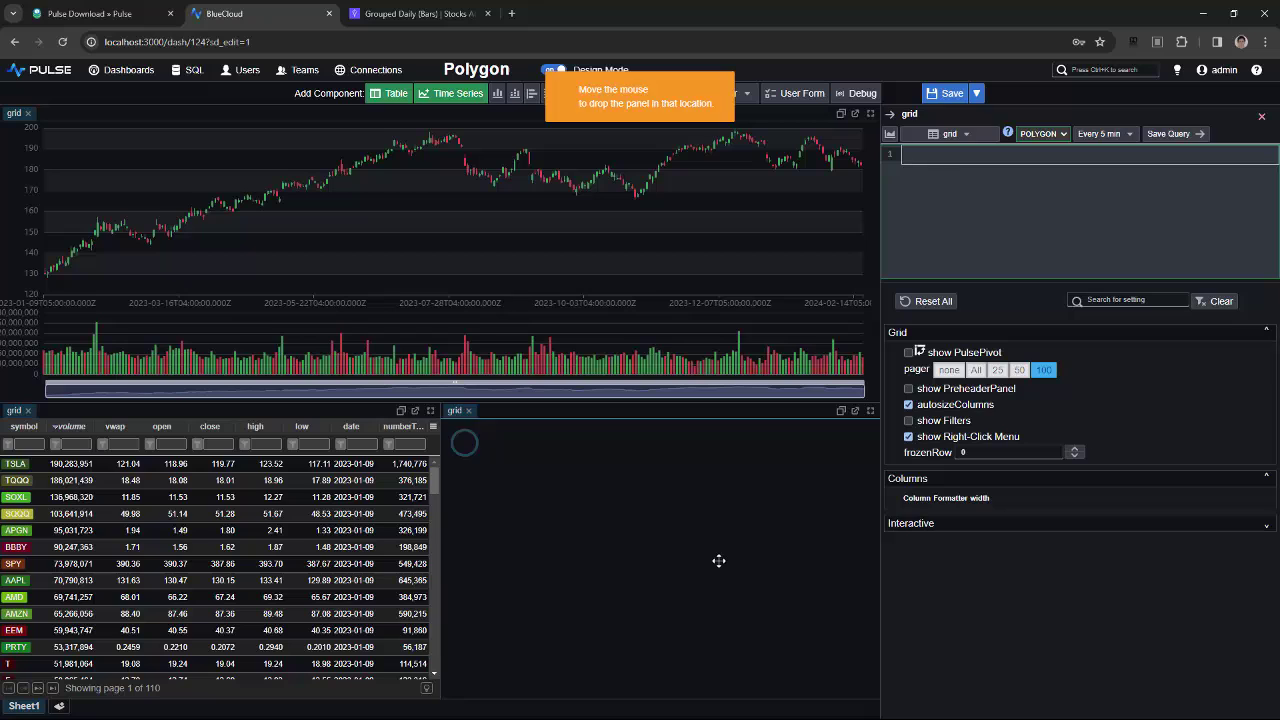
left_click(415, 13)
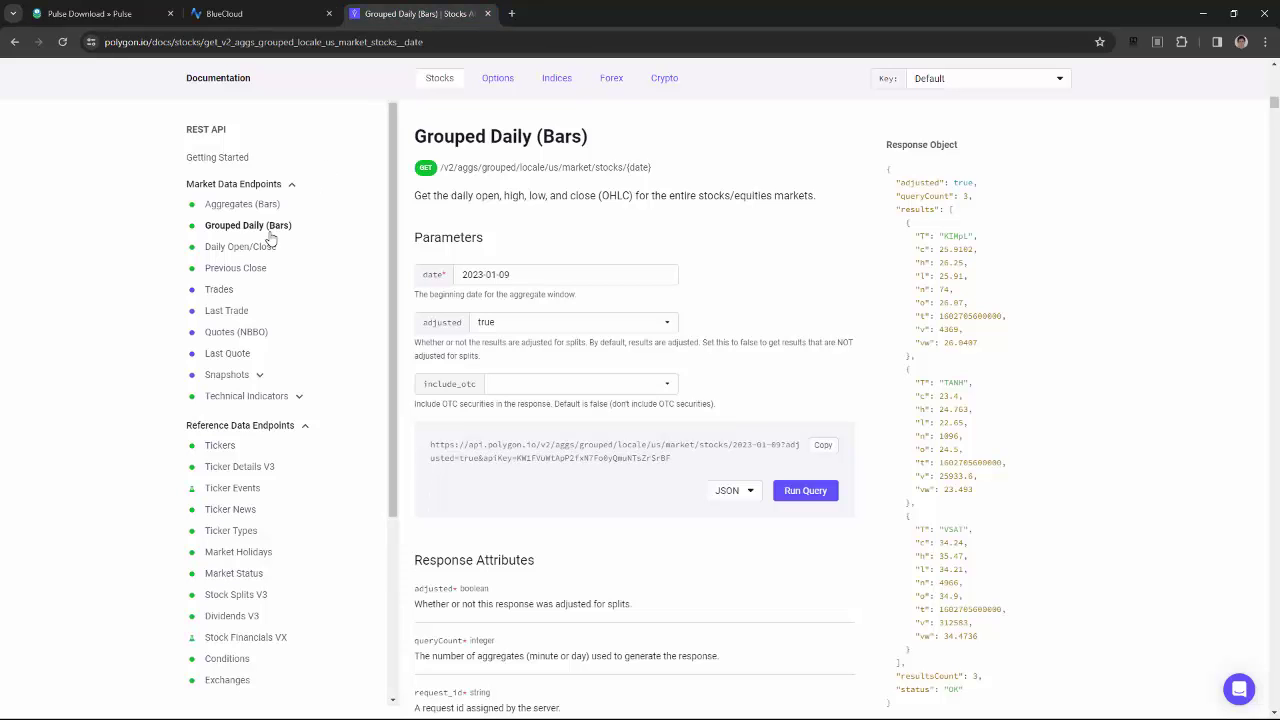
left_click(228, 470)
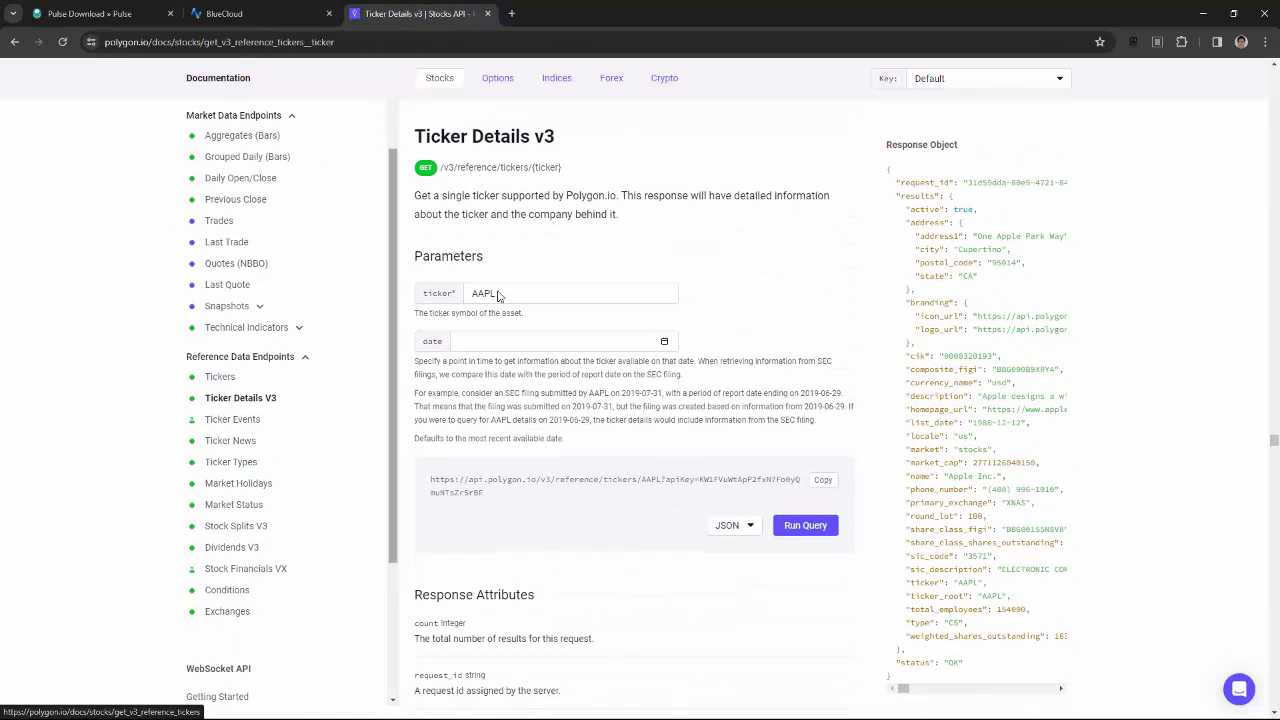
left_click(823, 480)
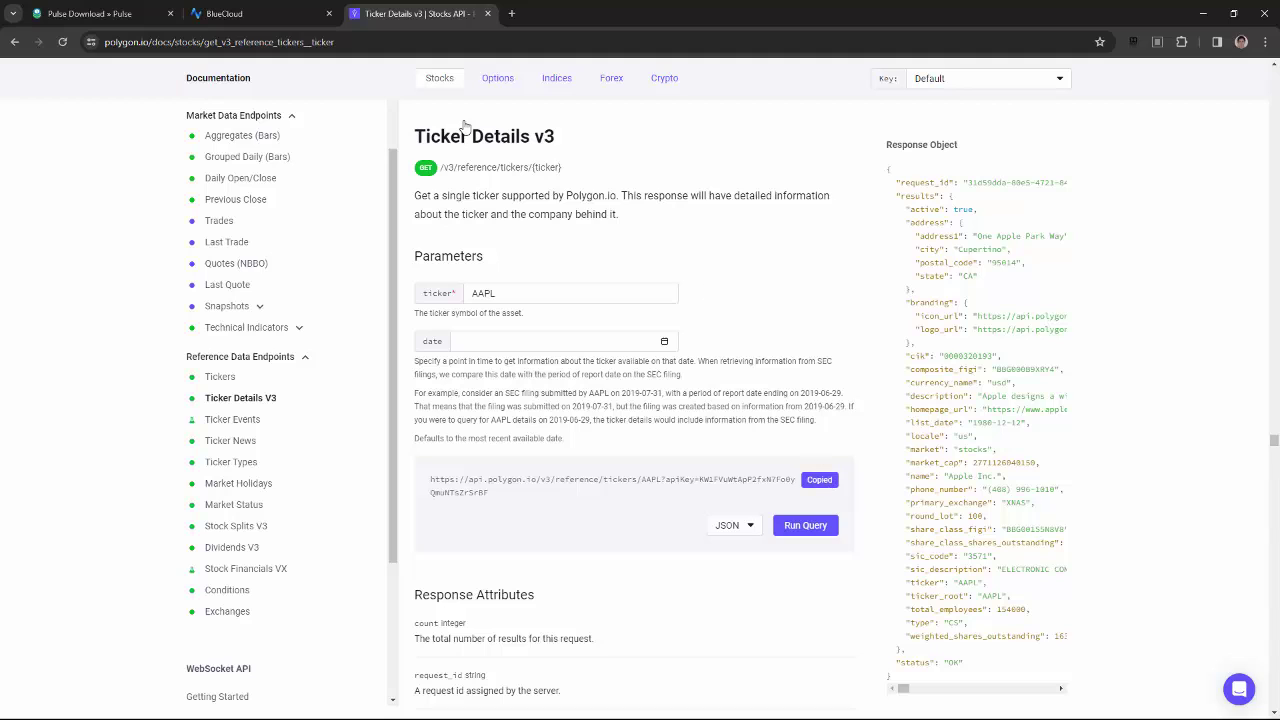
- Back in Pulse, paste the ticker details URL as the new grid's query, remove its API key parameter, and save the query
left_click(273, 18)
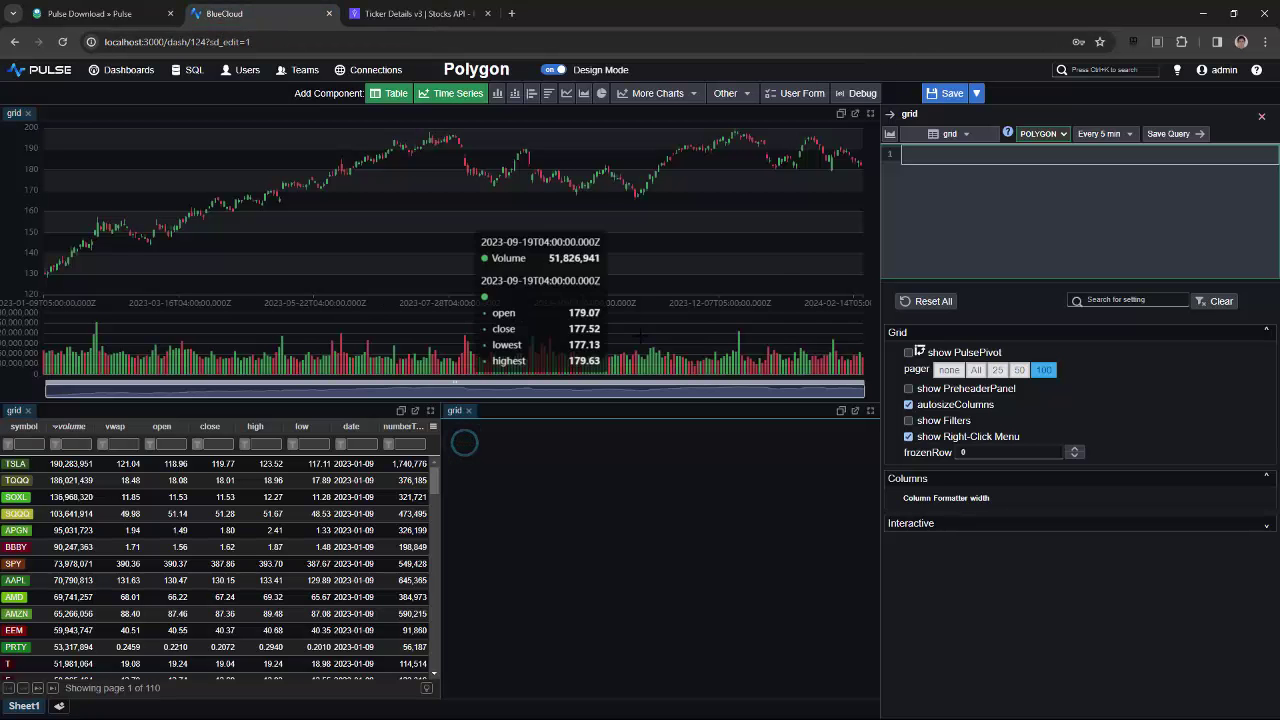
left_click(1009, 212)
key("ctrl+v")
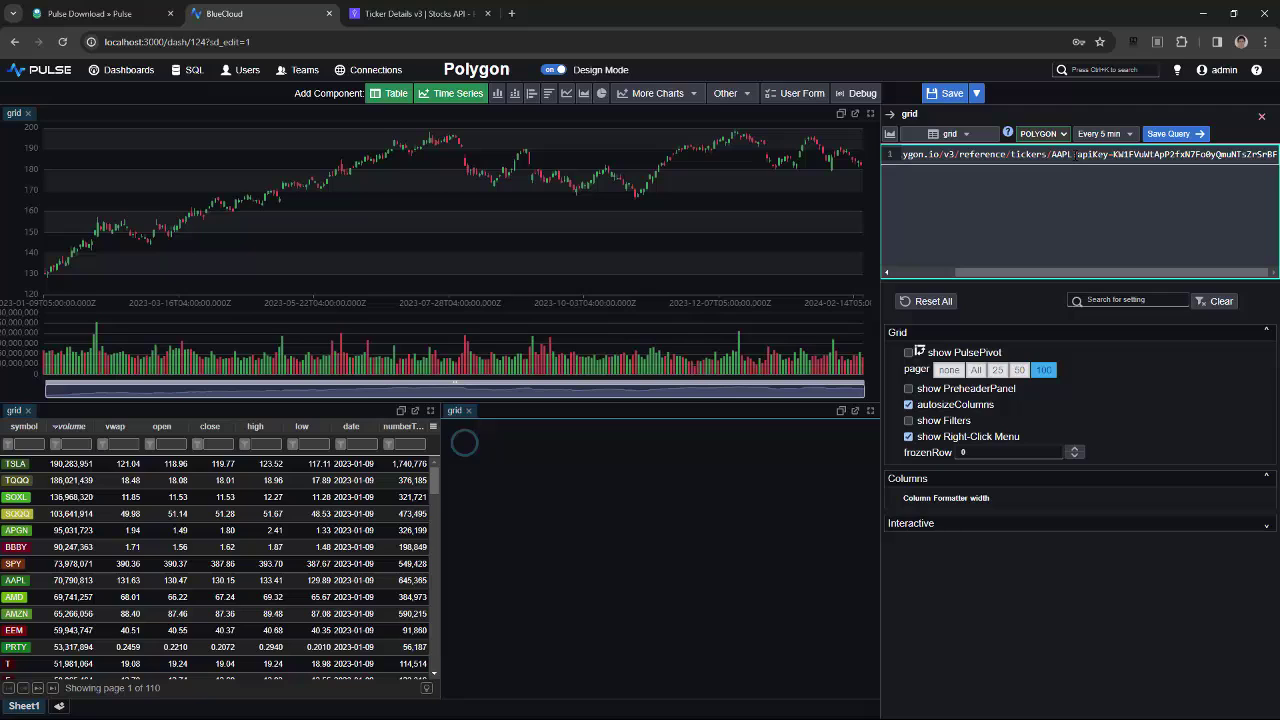
key("BackSpace")
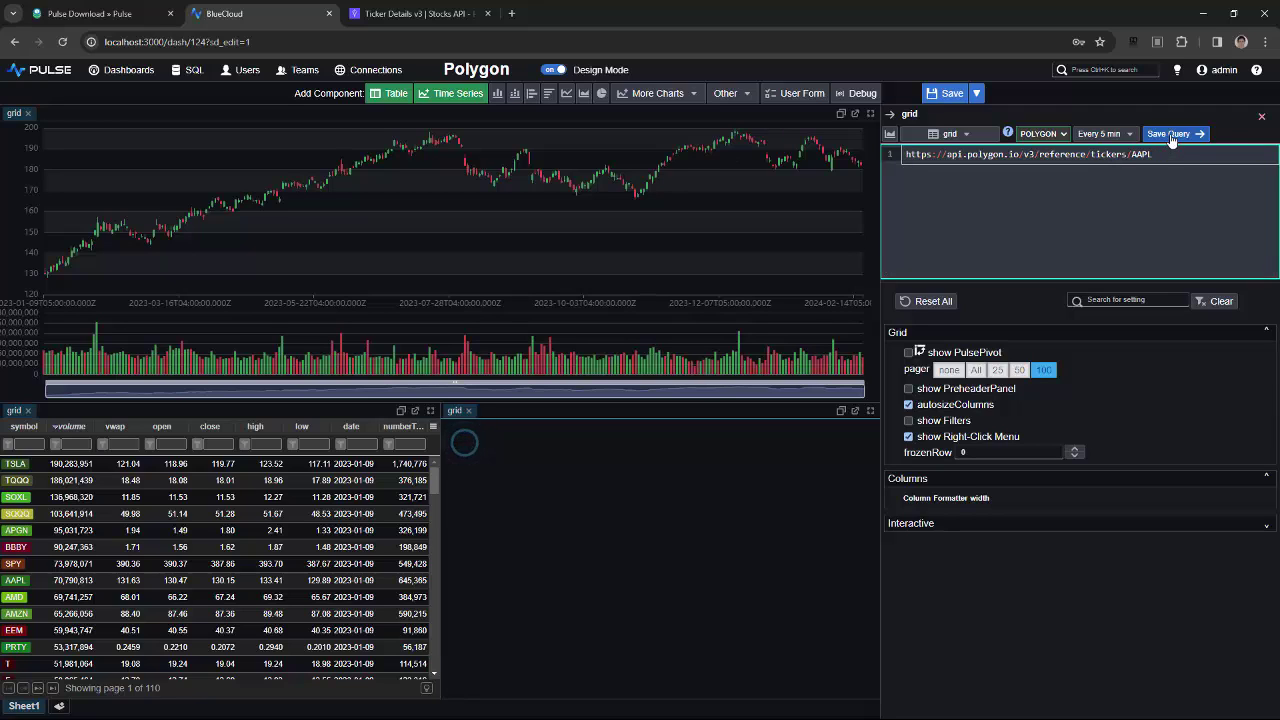
left_click(1172, 136)
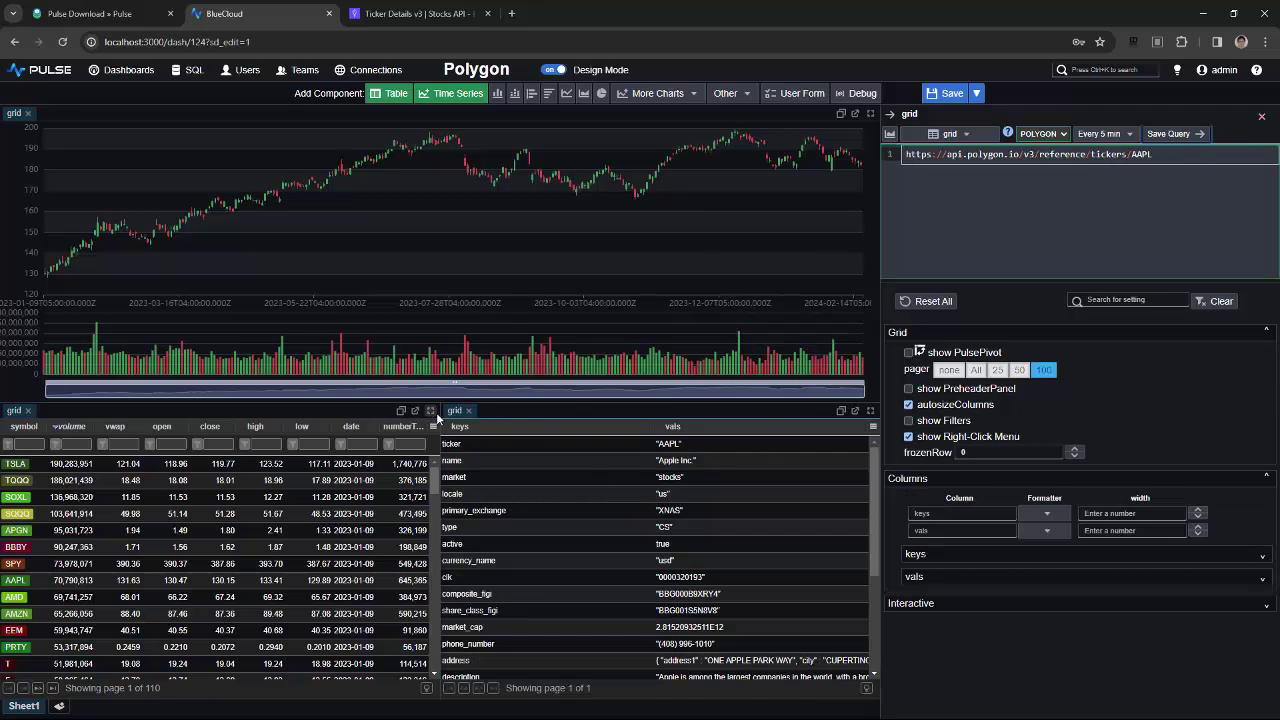
- Rename the AAPL ticker details grid as Details
double_click(455, 410)
type("Details")
key("Return")
- On the Polygon.io site, open the Ticker News documentation, set the ticker to AAPL and copy the request URL
left_click(420, 13)
left_click(230, 440)
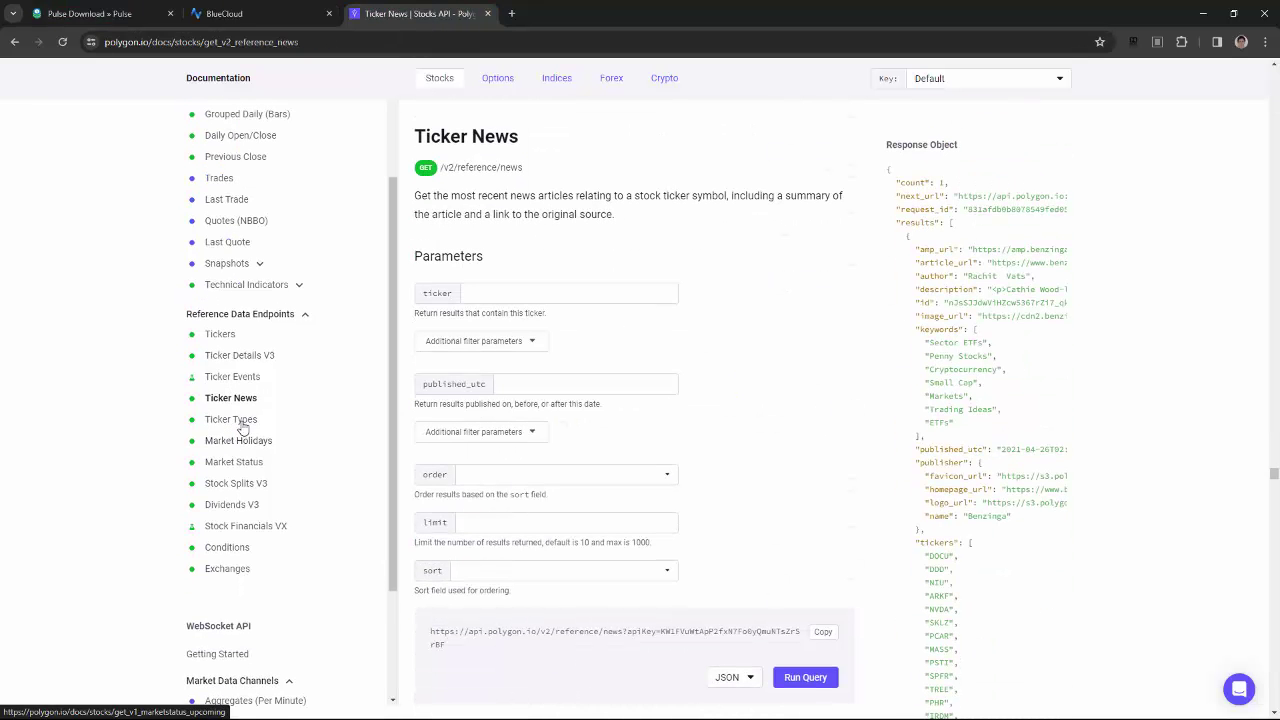
left_click(491, 292)
type("AAPL")
left_click(821, 633)
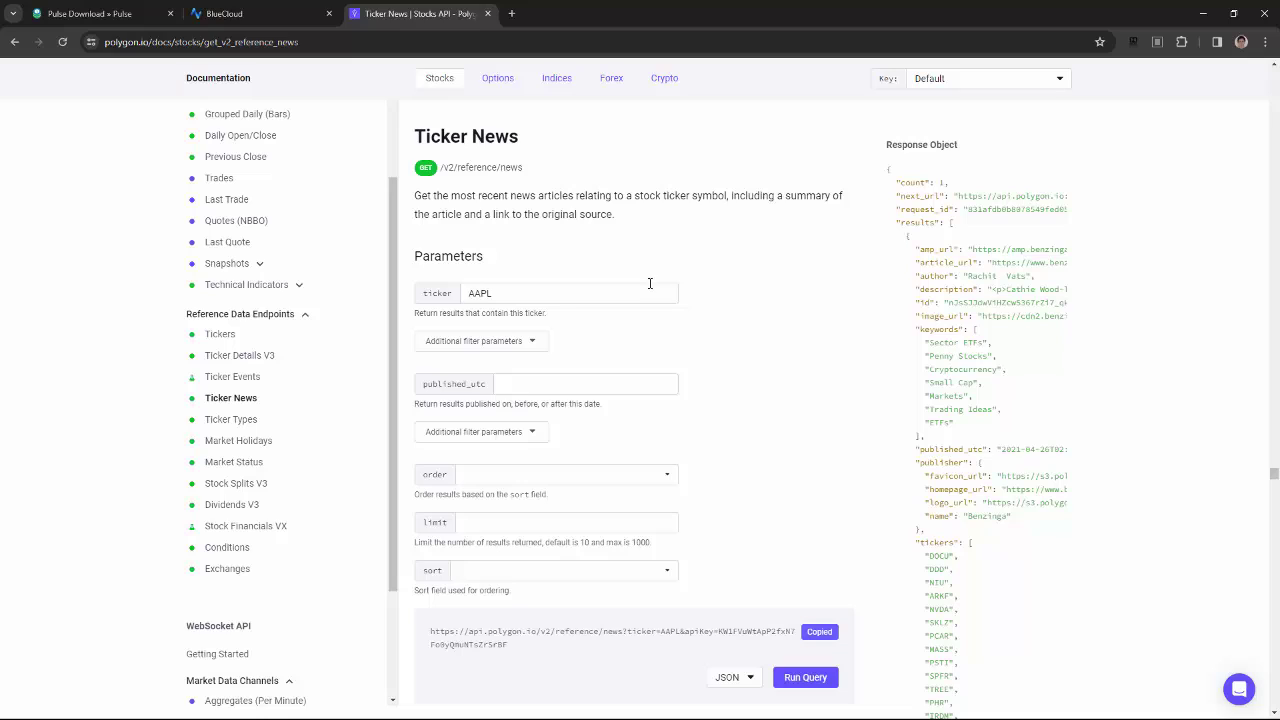
- In Pulse, add a table tabbed with Details, paste the ticker news URL without its API key parameter as its query, and run it
left_click(250, 13)
left_click(388, 93)
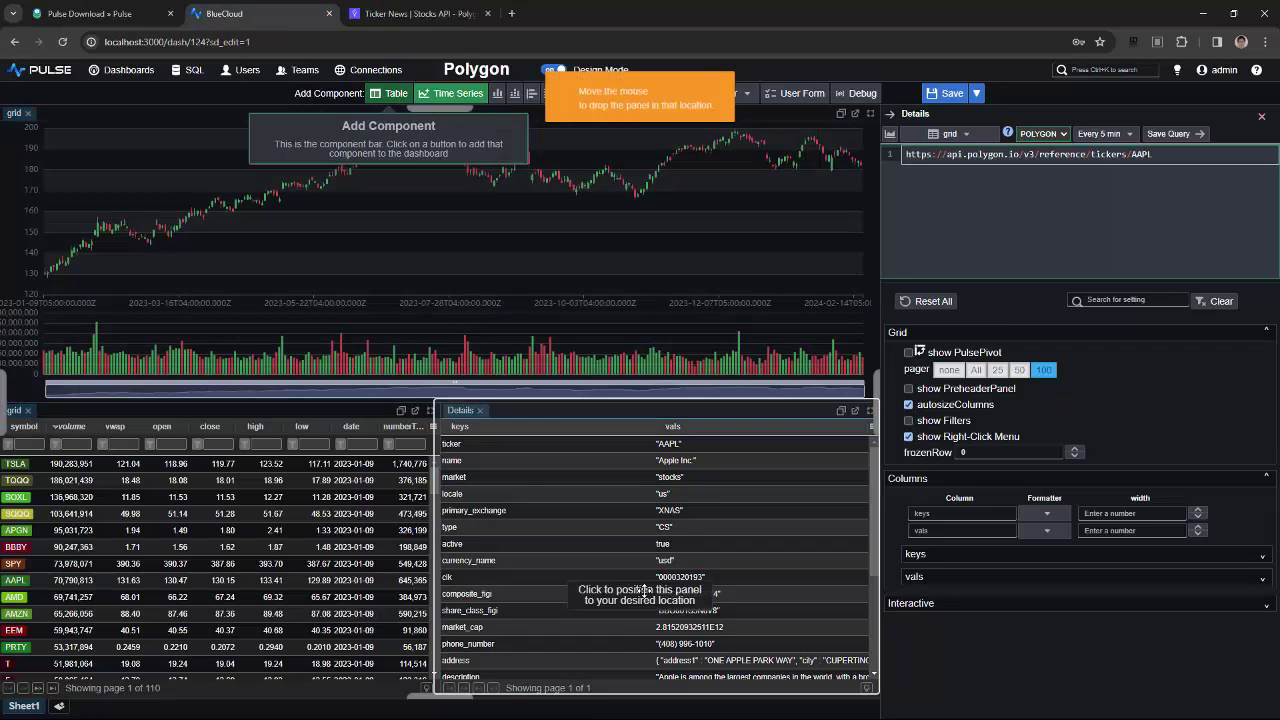
key("ctrl+v")
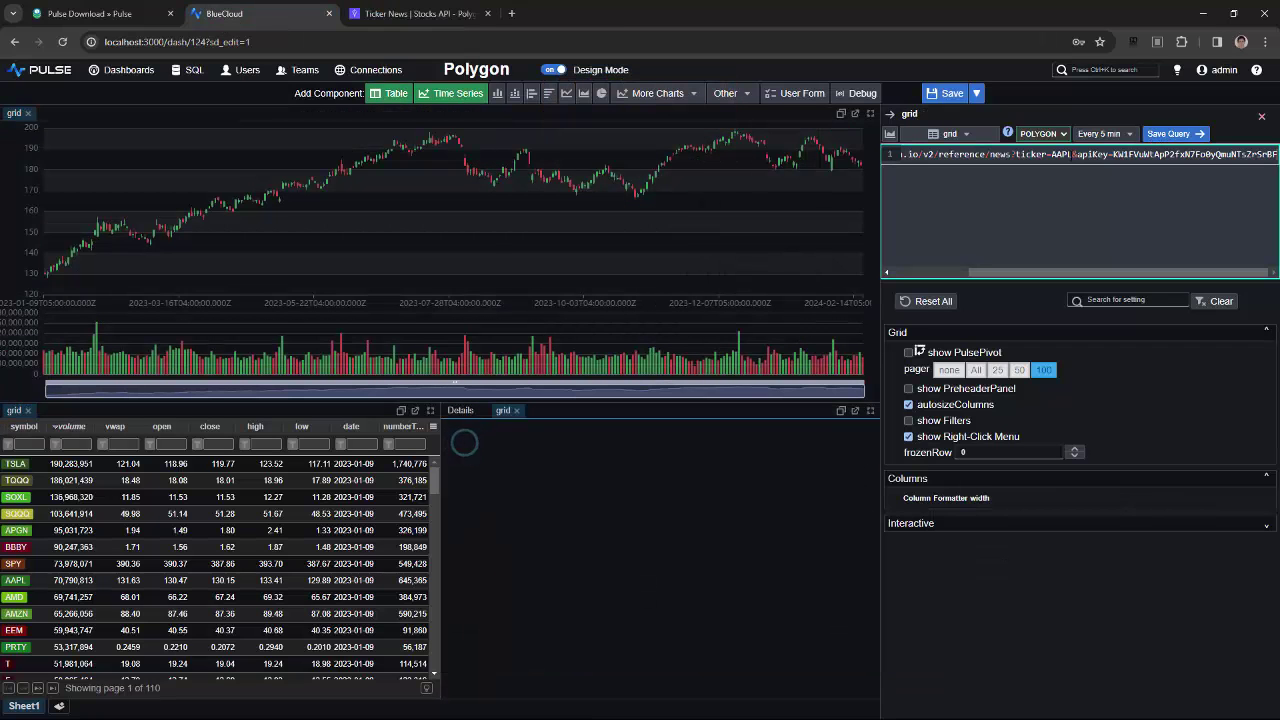
key("shift+End")
key("Delete")
key("ctrl+Return")
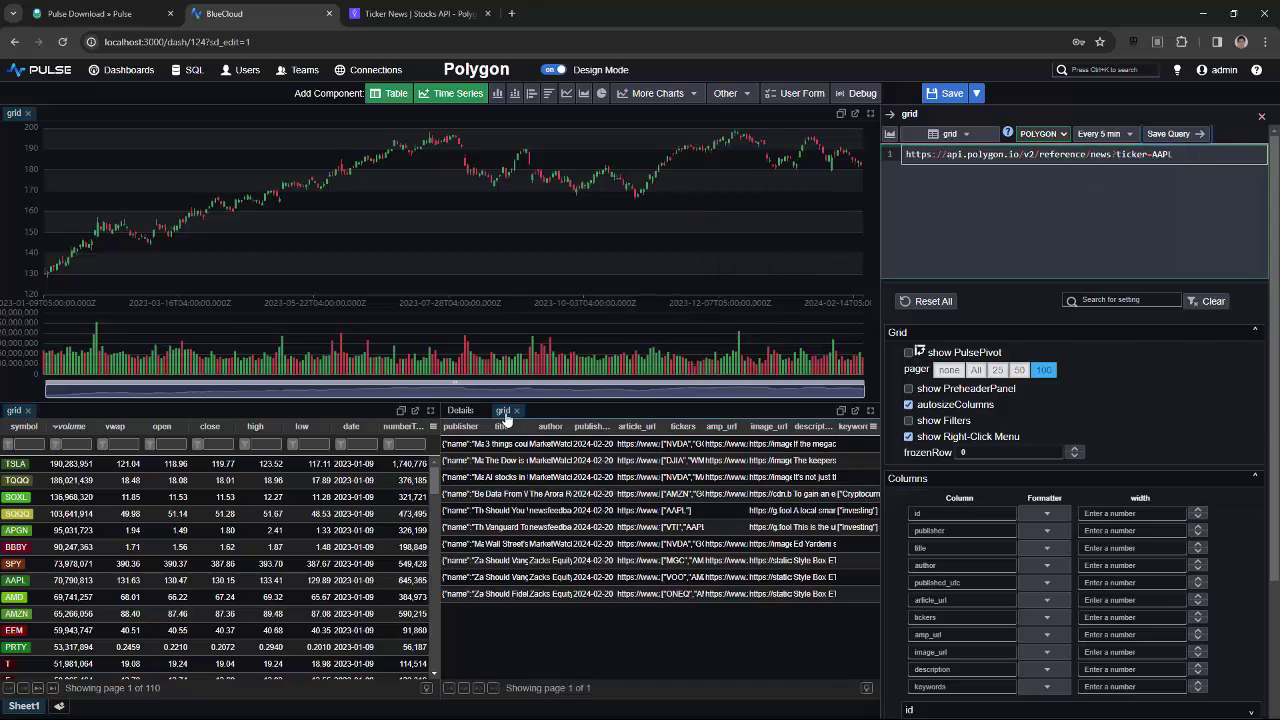
- Rename the ticker news grid as News
double_click(503, 410)
type("News")
key("Return")
- Add an HTML component as another tab alongside Details and News
left_click(725, 93)
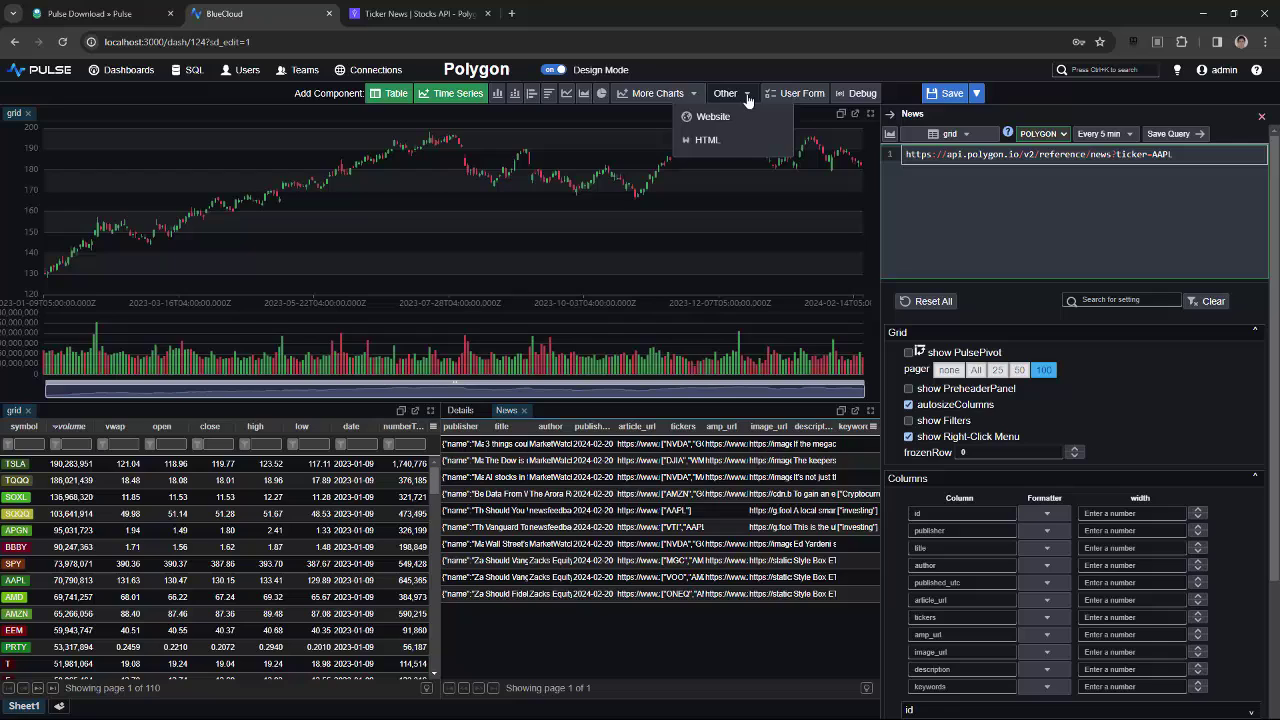
left_click(700, 143)
left_click(655, 570)
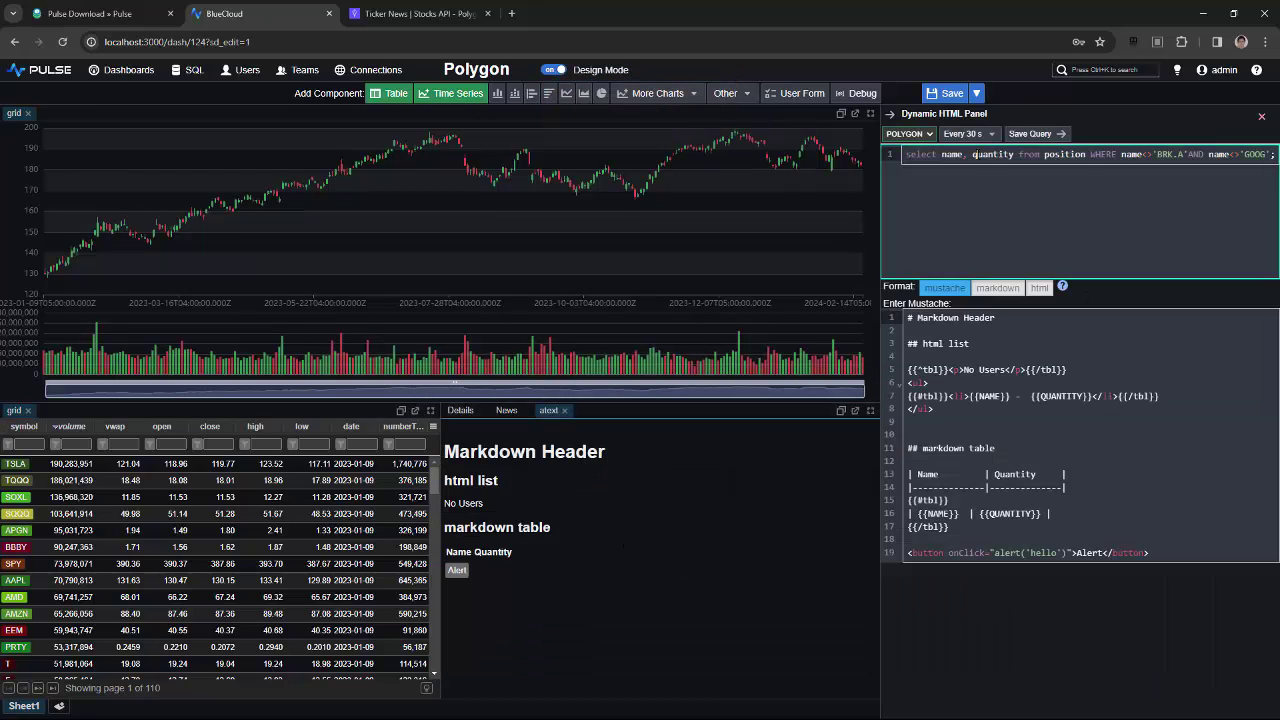
left_click(962, 133)
scroll(985, 238, "down", 3)
left_click(985, 240)
key("ctrl+a")
key("ctrl+v")
left_click(1036, 134)
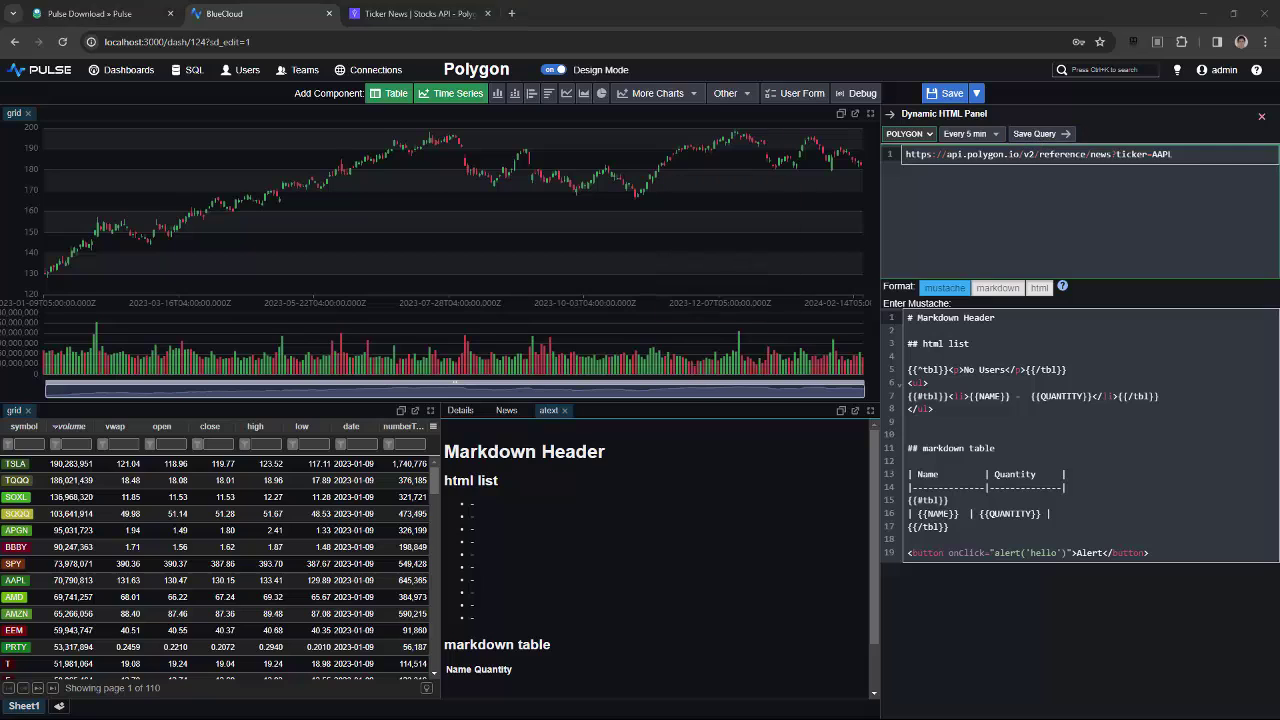
- Replace the HTML panel's mustache template with the prepared news table markup and rename the panel as News2
left_click(892, 479)
key("ctrl+a")
key("ctrl+v")
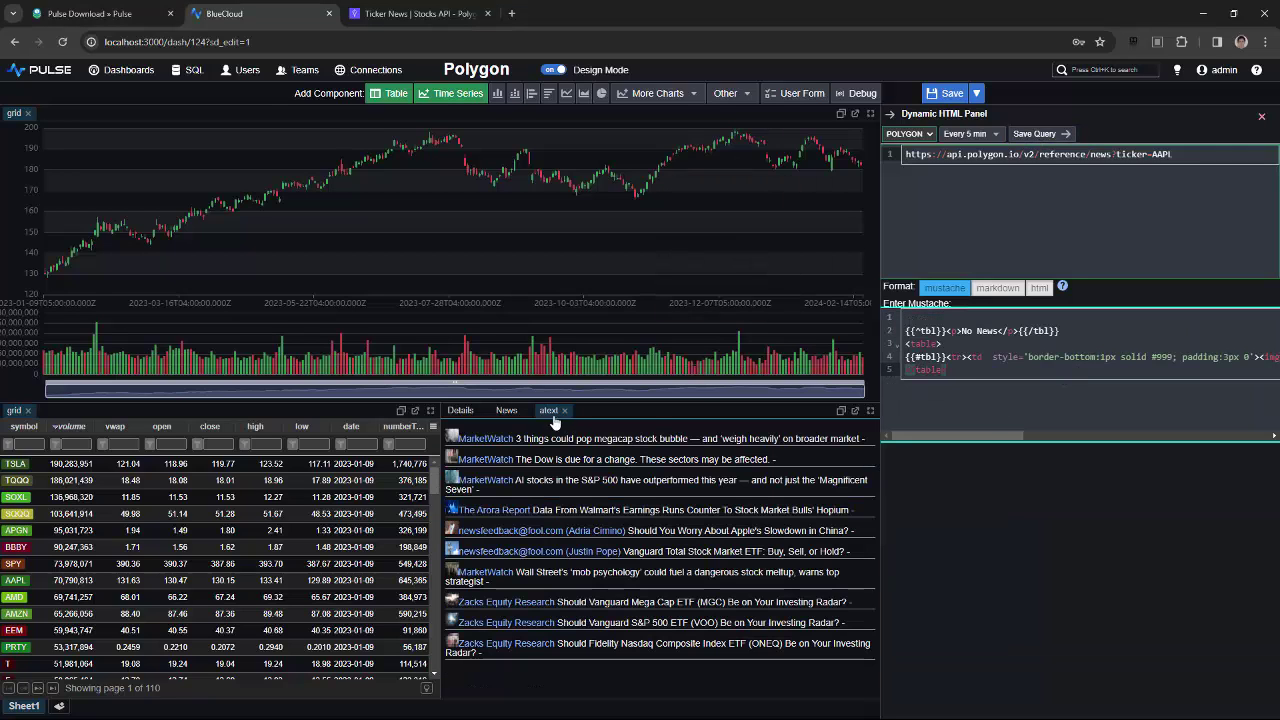
double_click(551, 418)
type("News2")
key("Return")
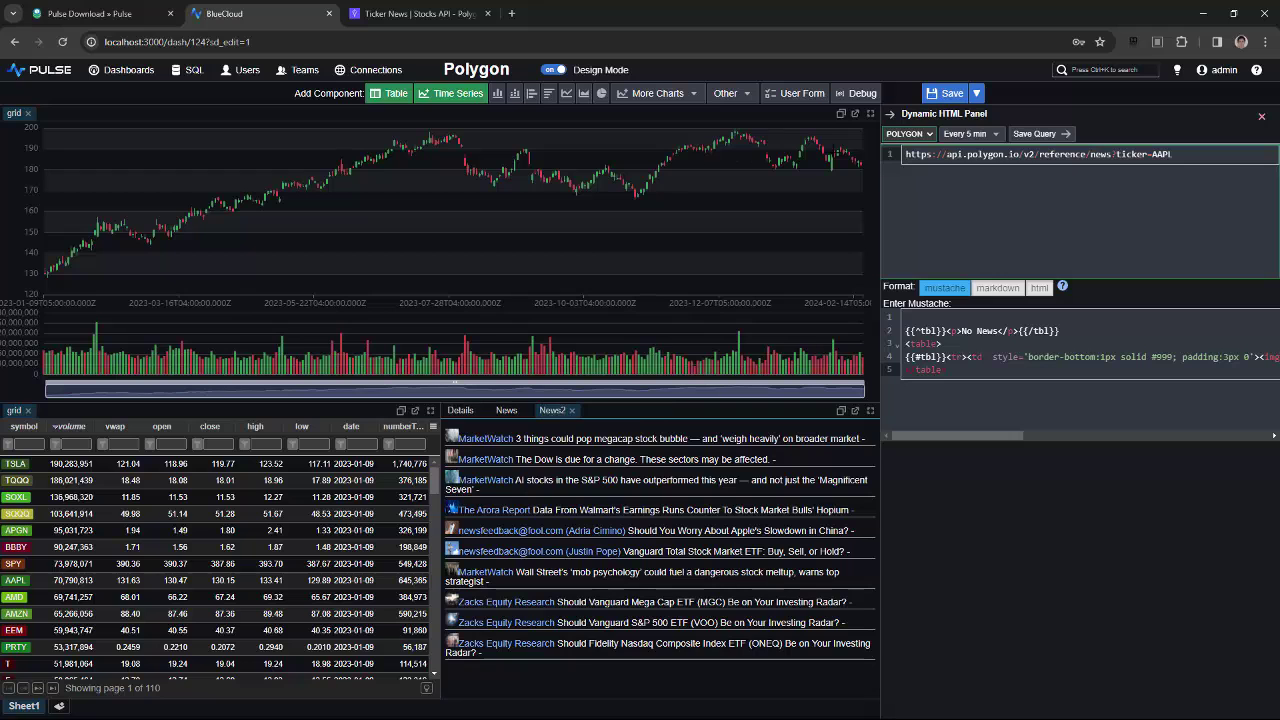
- Save the Polygon dashboard and select the News2 panel again
left_click(941, 94)
left_click(724, 494)
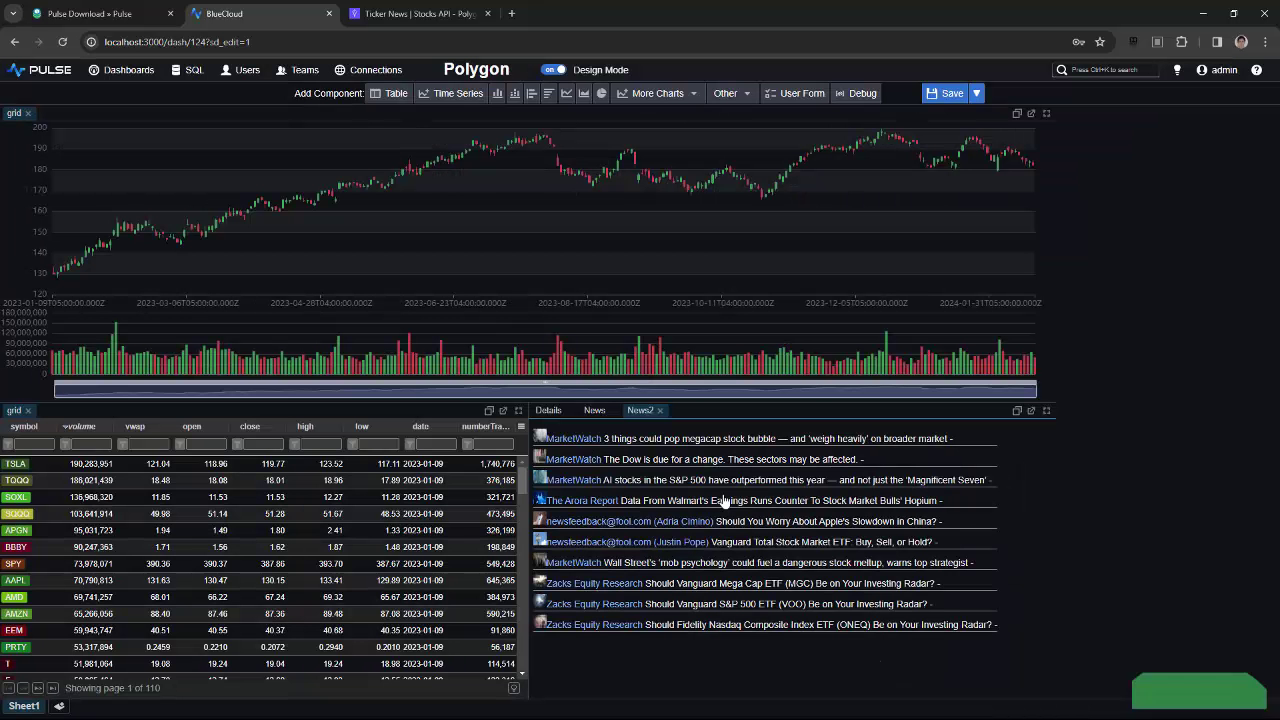
left_click(724, 494)
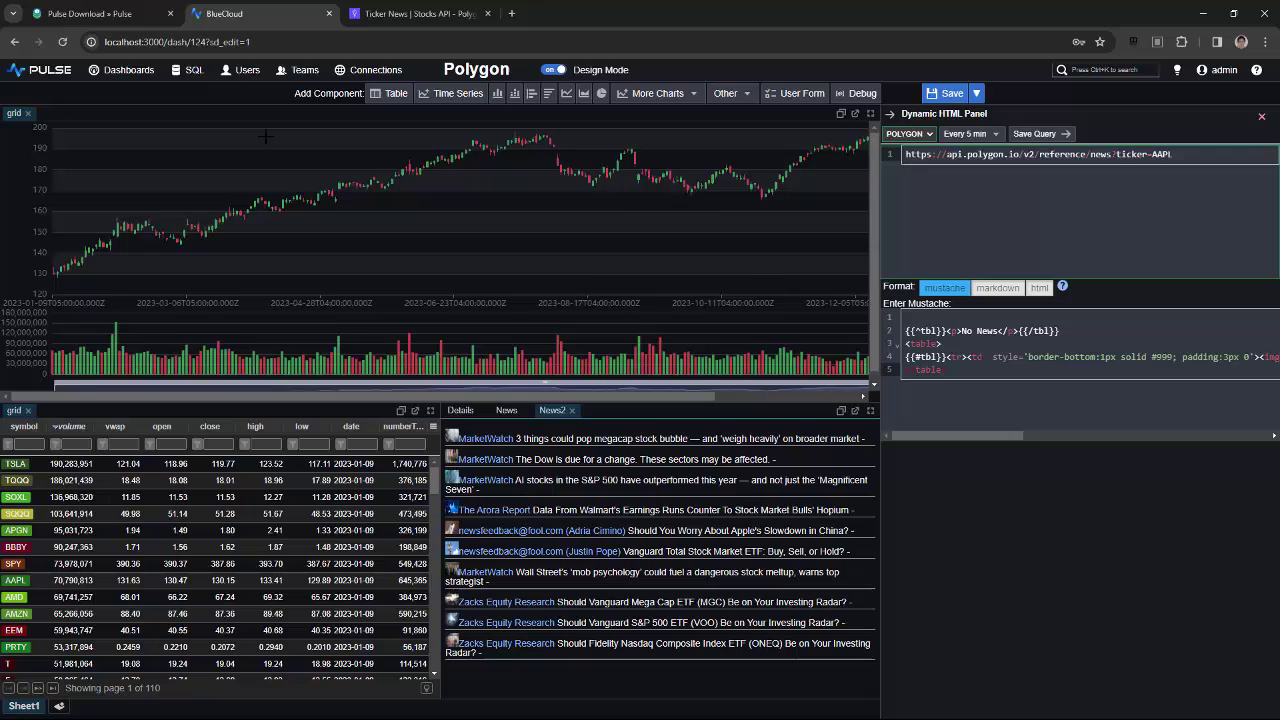
- Open the saved Polygon dashboard from the dashboards list and sort its daily bars grid by volume in descending order
left_click(122, 70)
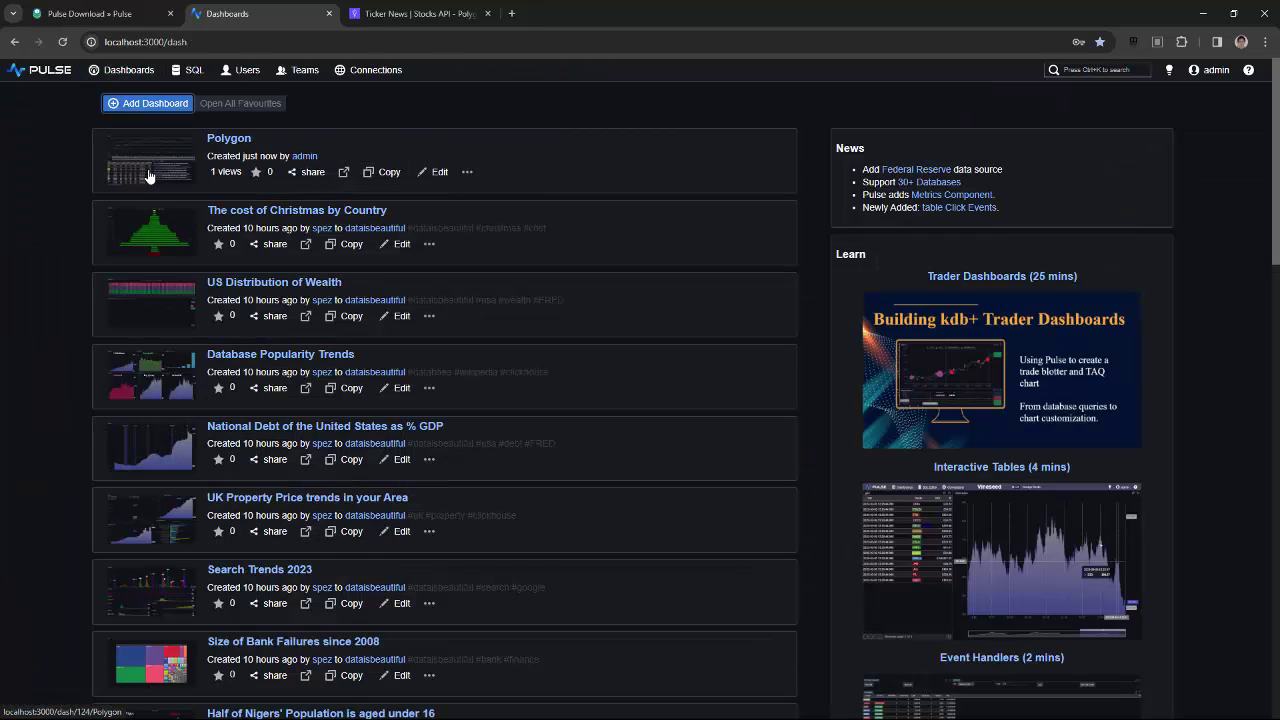
left_click(155, 167)
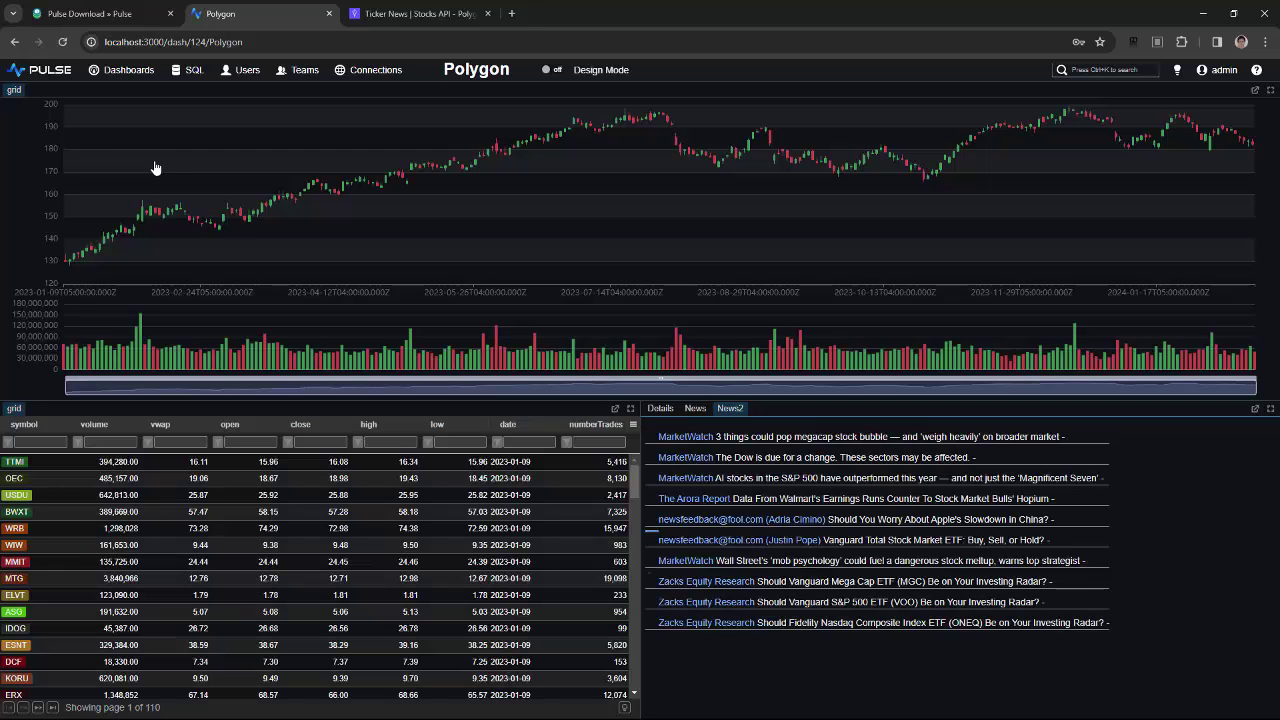
left_click(107, 428)
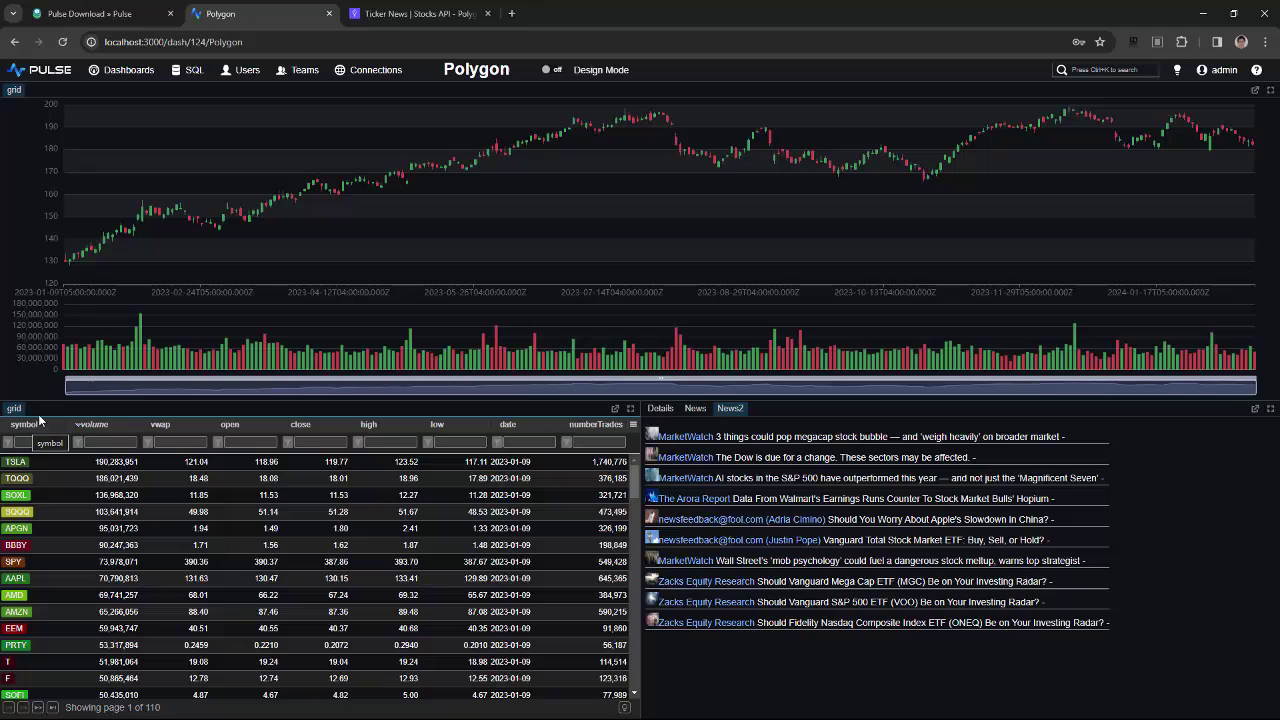
- Turn on design mode, replace AAPL with {{symbol:raw}} in the candle chart's query, and run it
left_click(554, 70)
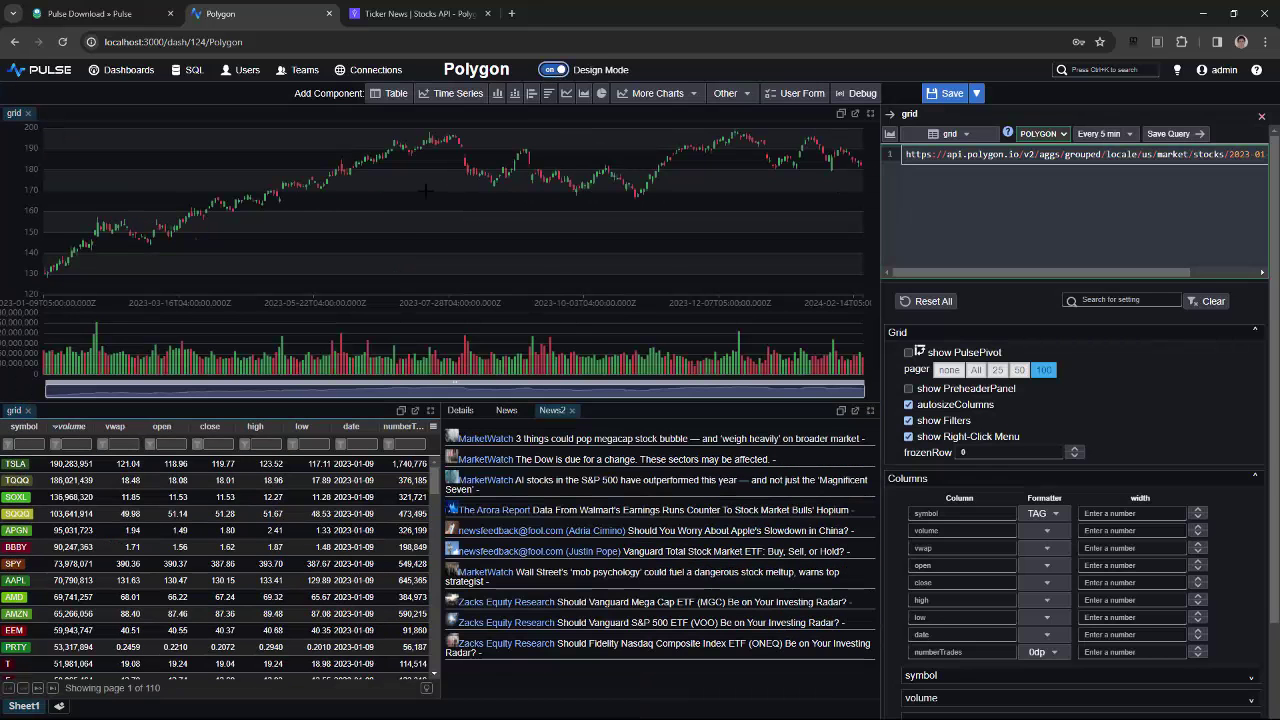
left_click(420, 188)
left_click(1114, 158)
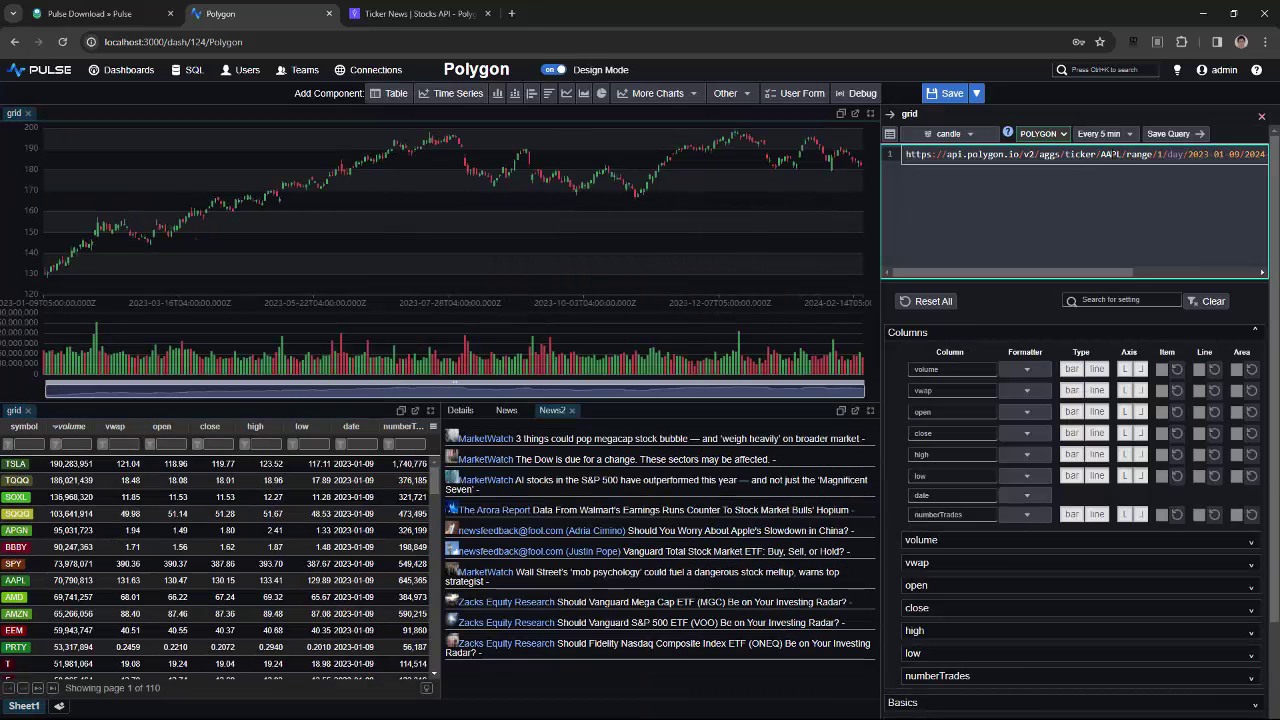
double_click(1114, 155)
key("BackSpace")
type("{{symbol")
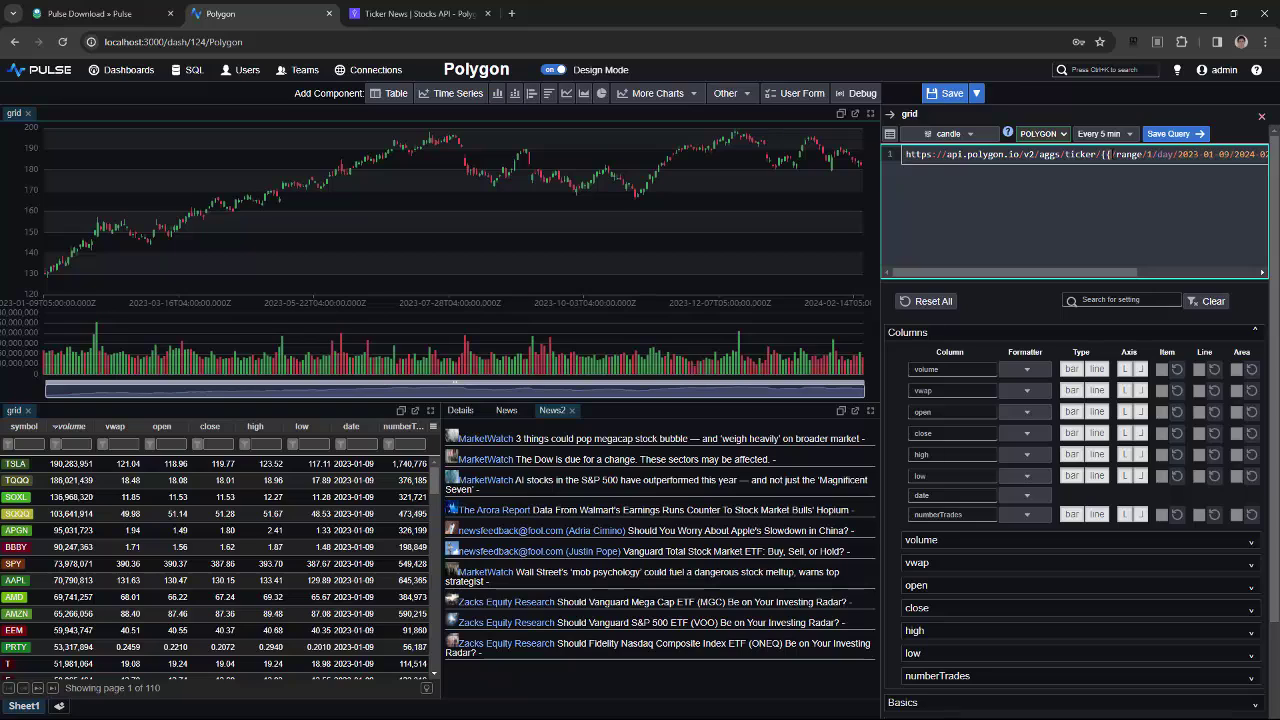
type(":raw}}")
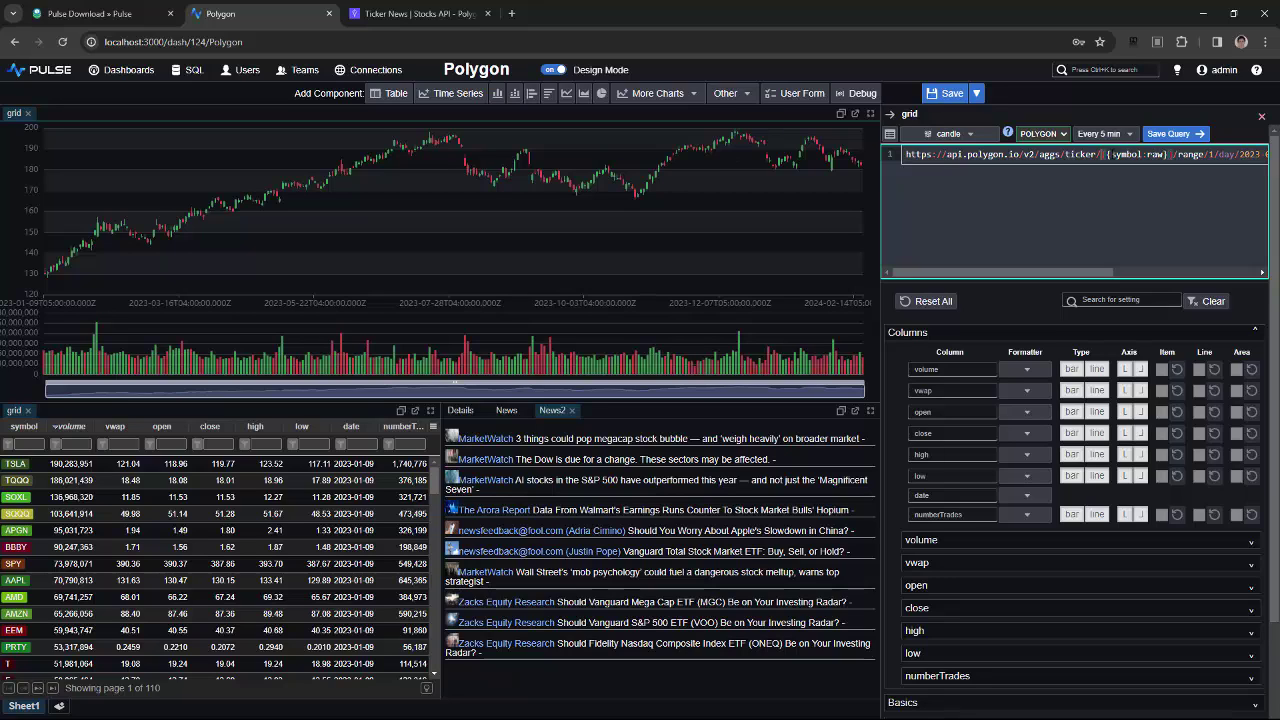
key("ctrl+Return")
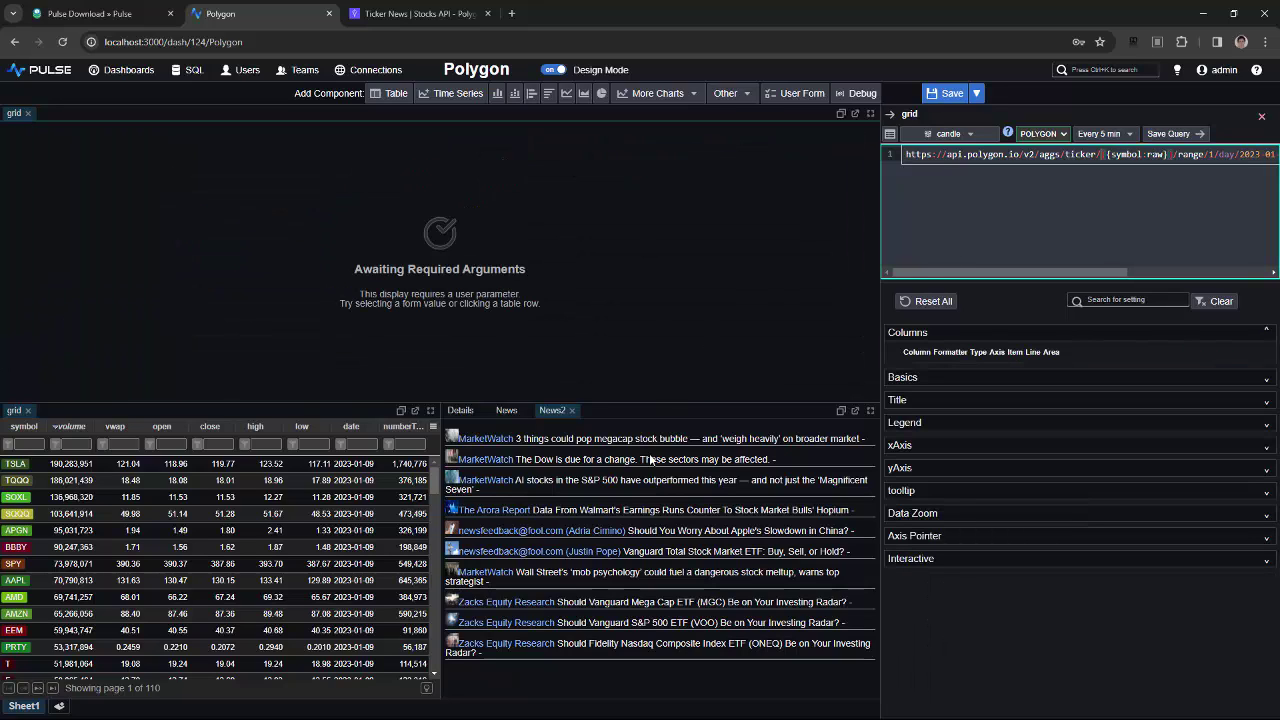
- Replace AAPL with {{symbol:raw}} in the News2 panel's news query and save the query
left_click(552, 414)
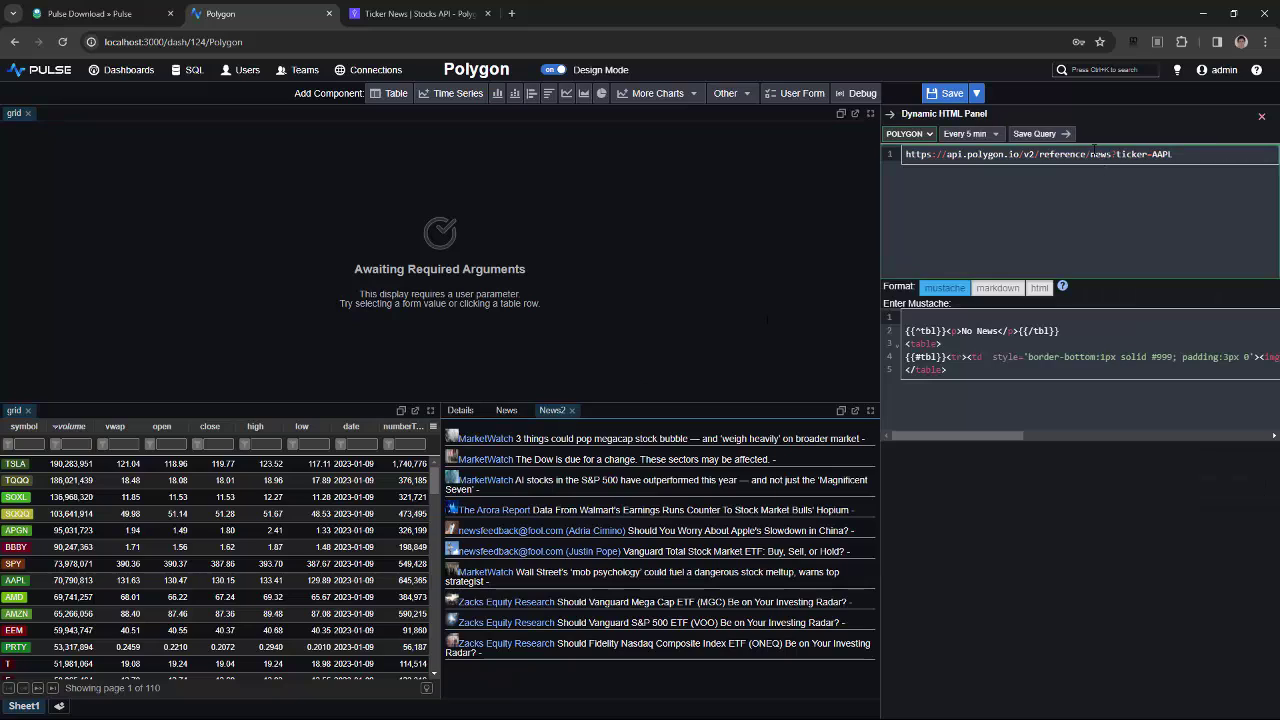
double_click(1160, 154)
type("{{symbol.raw}}")
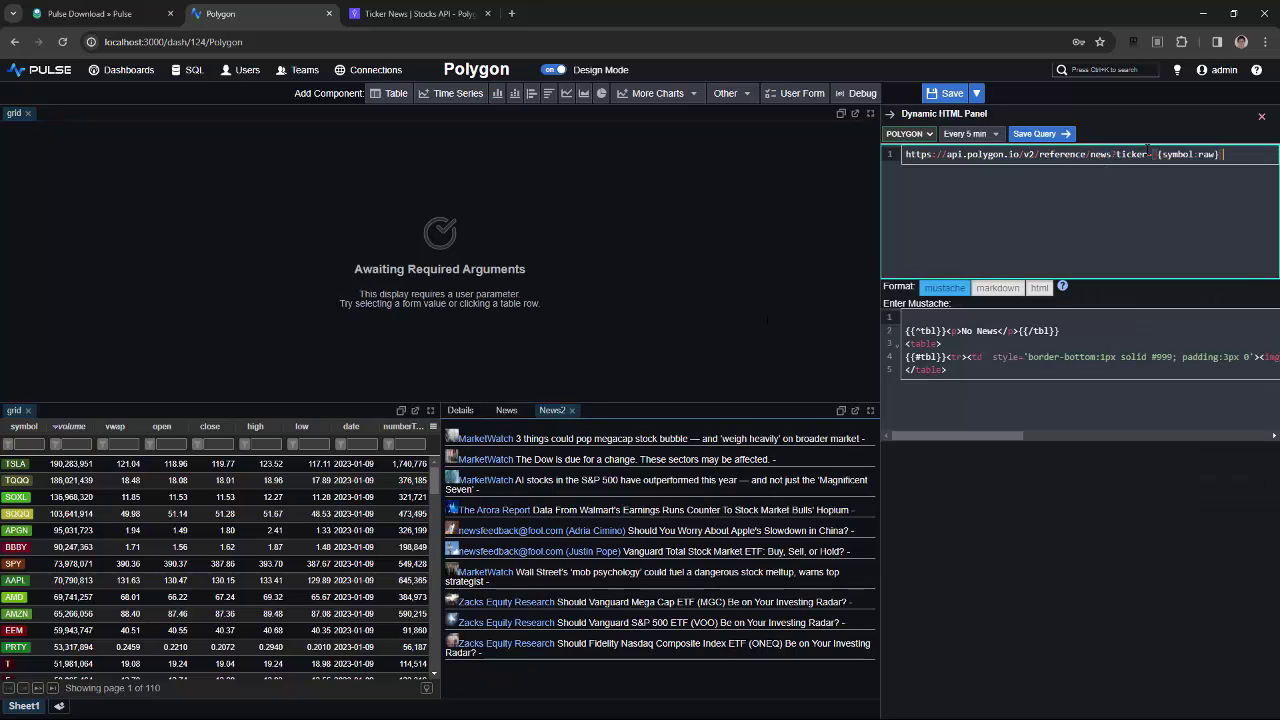
left_click(1042, 134)
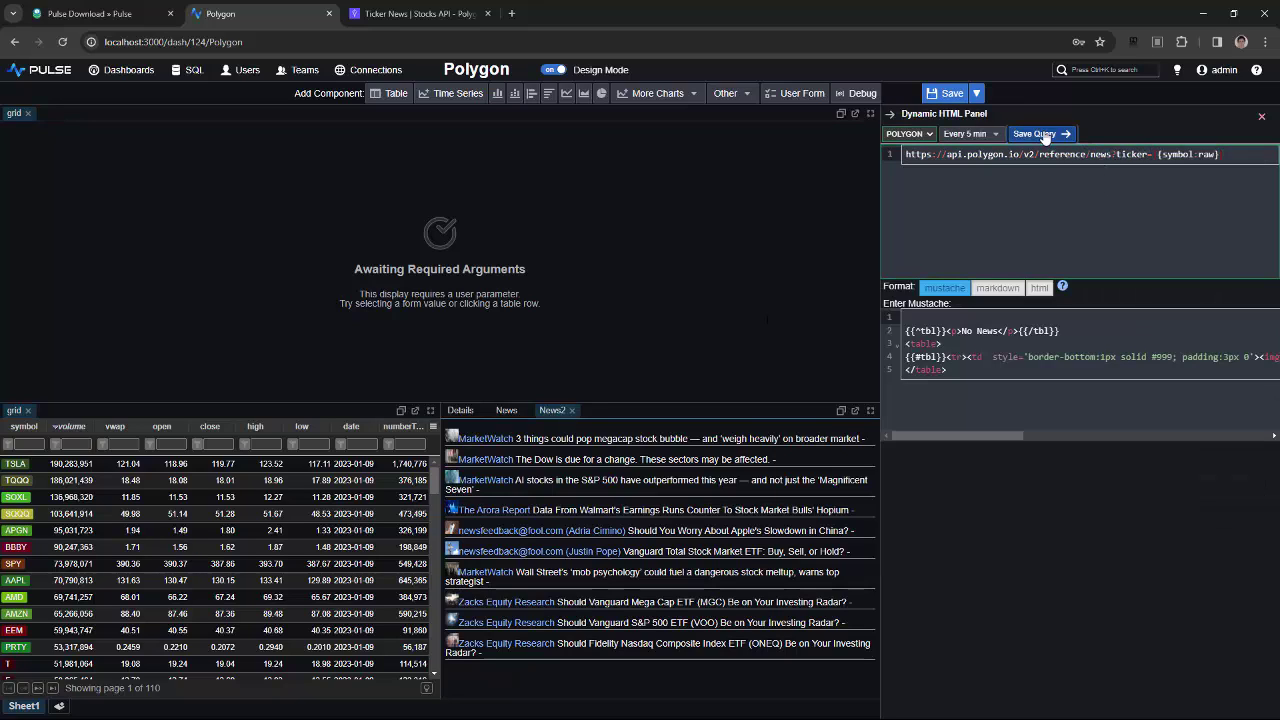
- Make the News table's query use {{symbol:raw}} as its ticker instead of AAPL and save the query
left_click(506, 411)
left_click(1171, 154)
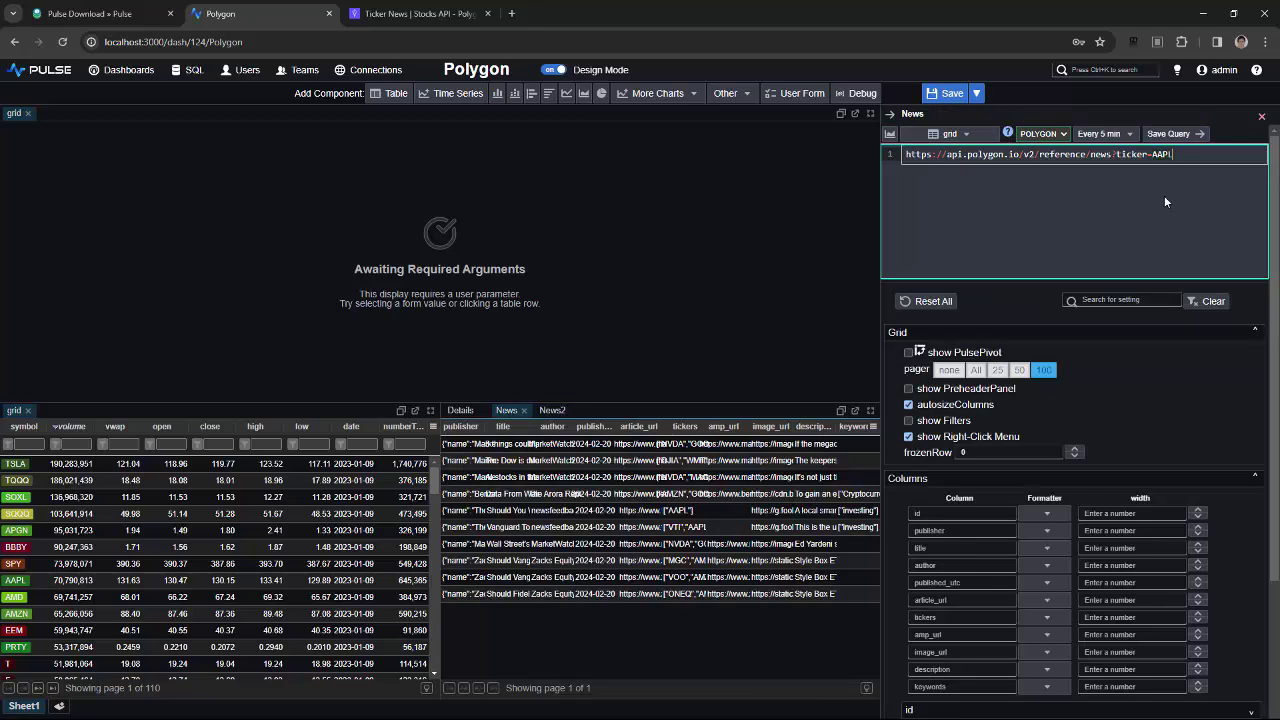
double_click(1160, 154)
type("{{symbol.raw}}")
left_click(1172, 134)
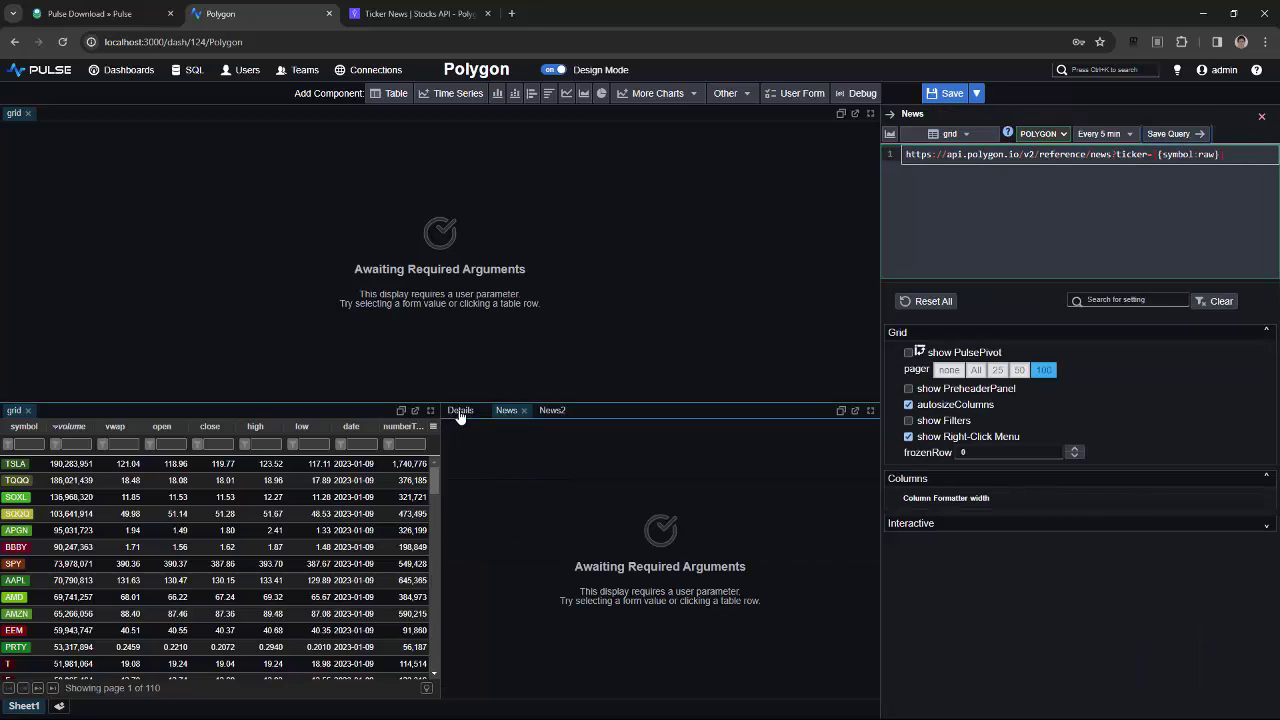
- Replace AAPL with {{symbol:raw}} in the Details table's ticker reference query and save the query
left_click(459, 411)
double_click(1142, 154)
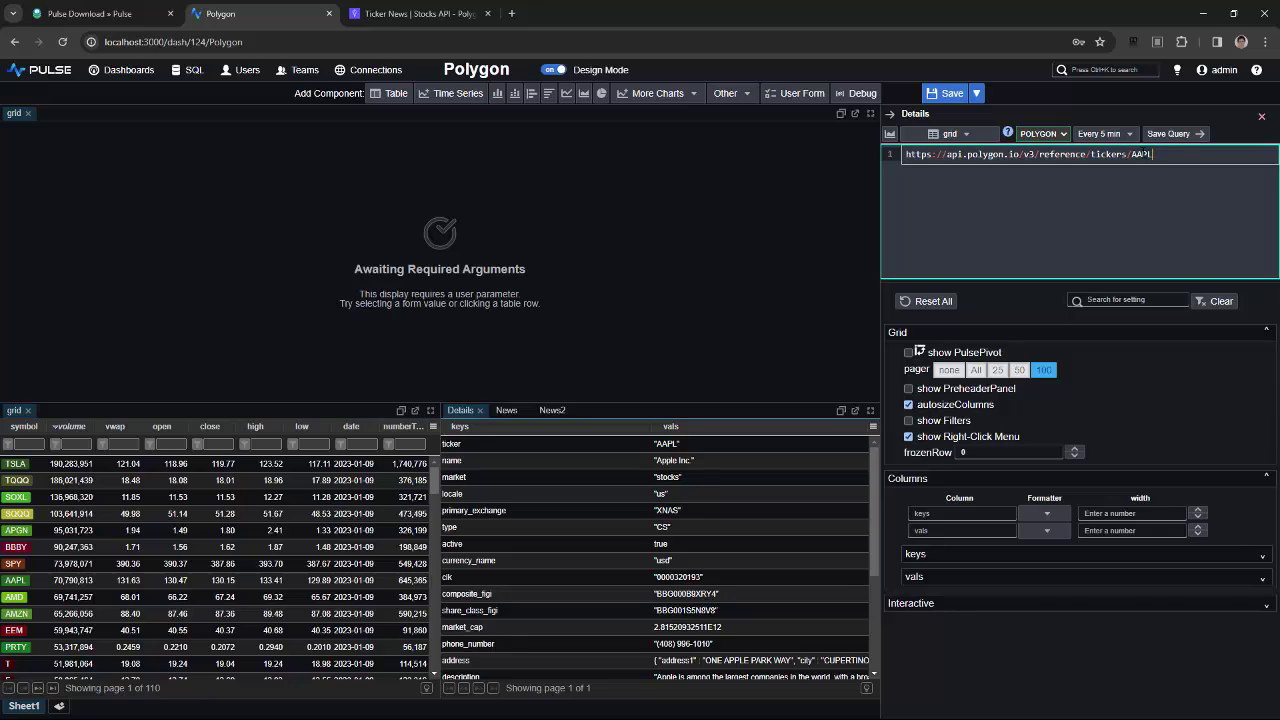
type("{{symbol.raw}}")
left_click(1172, 134)
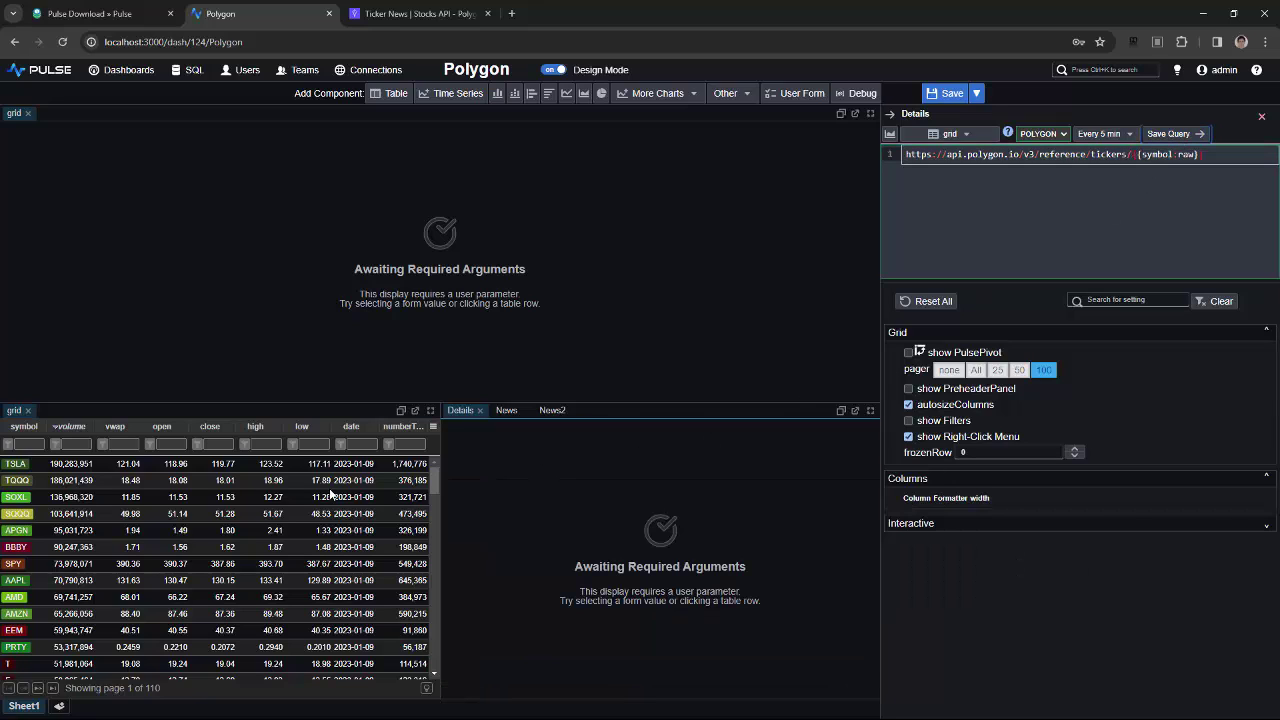
- Test the symbol link by selecting TSLA and then AMD in the daily bars grid
left_click(33, 468)
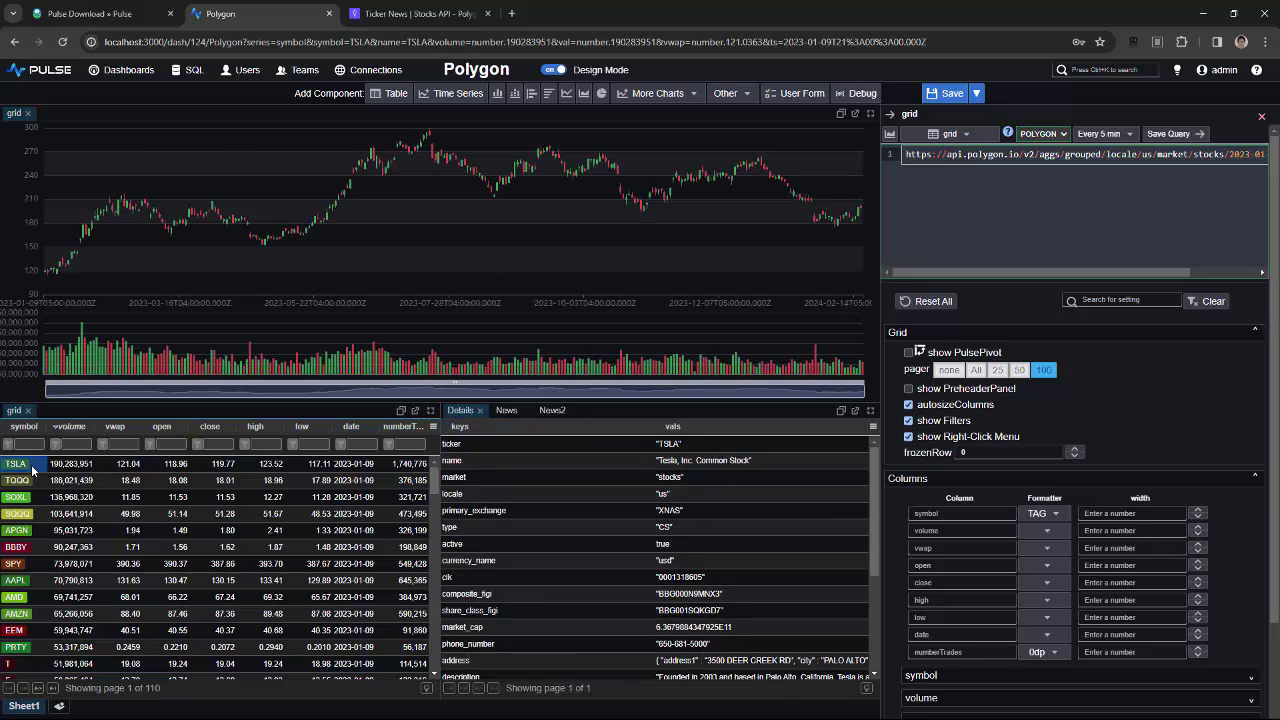
left_click(20, 600)
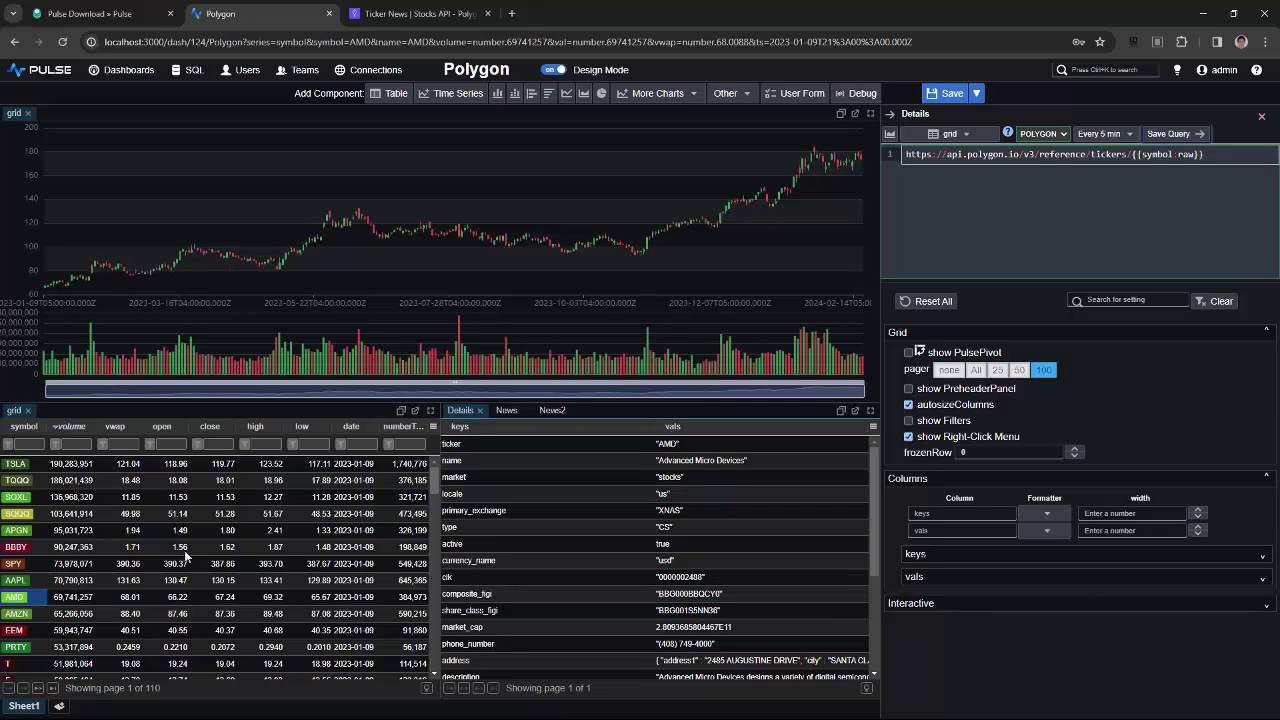
- Add a time series chart beside the candle chart and set its Polygon query to AAPL
left_click(462, 94)
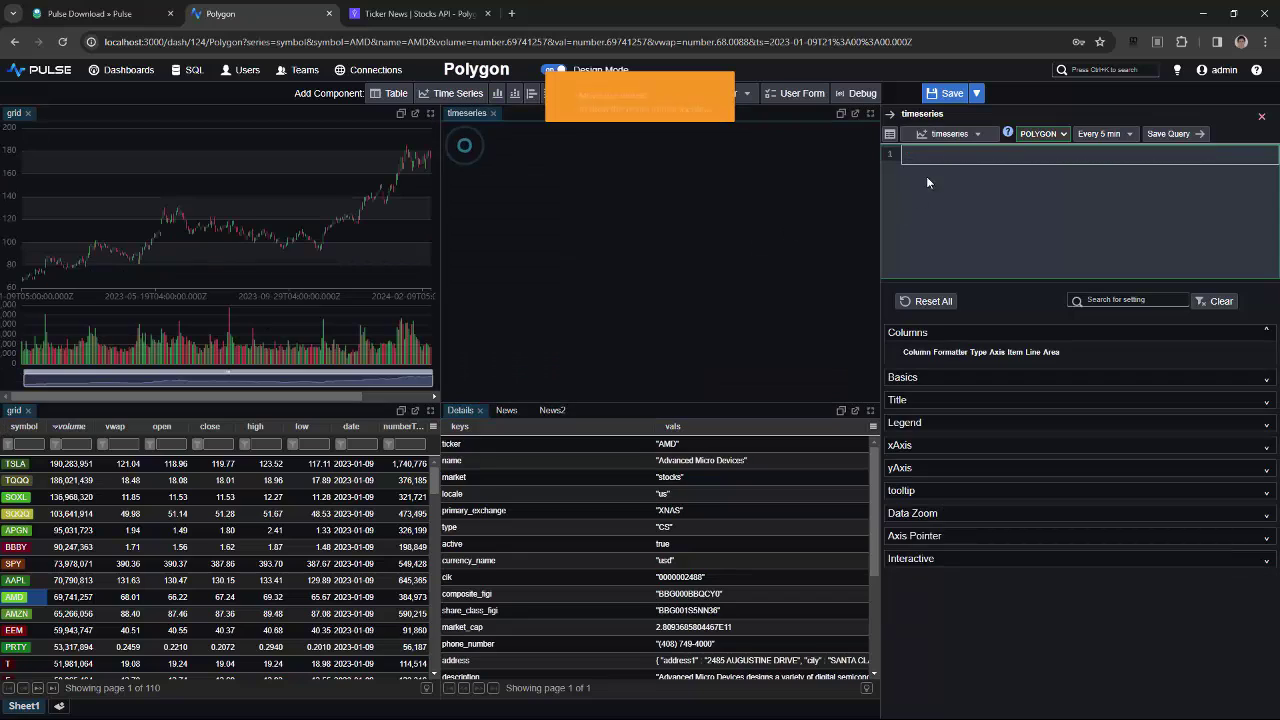
left_click(945, 155)
type("AAPL")
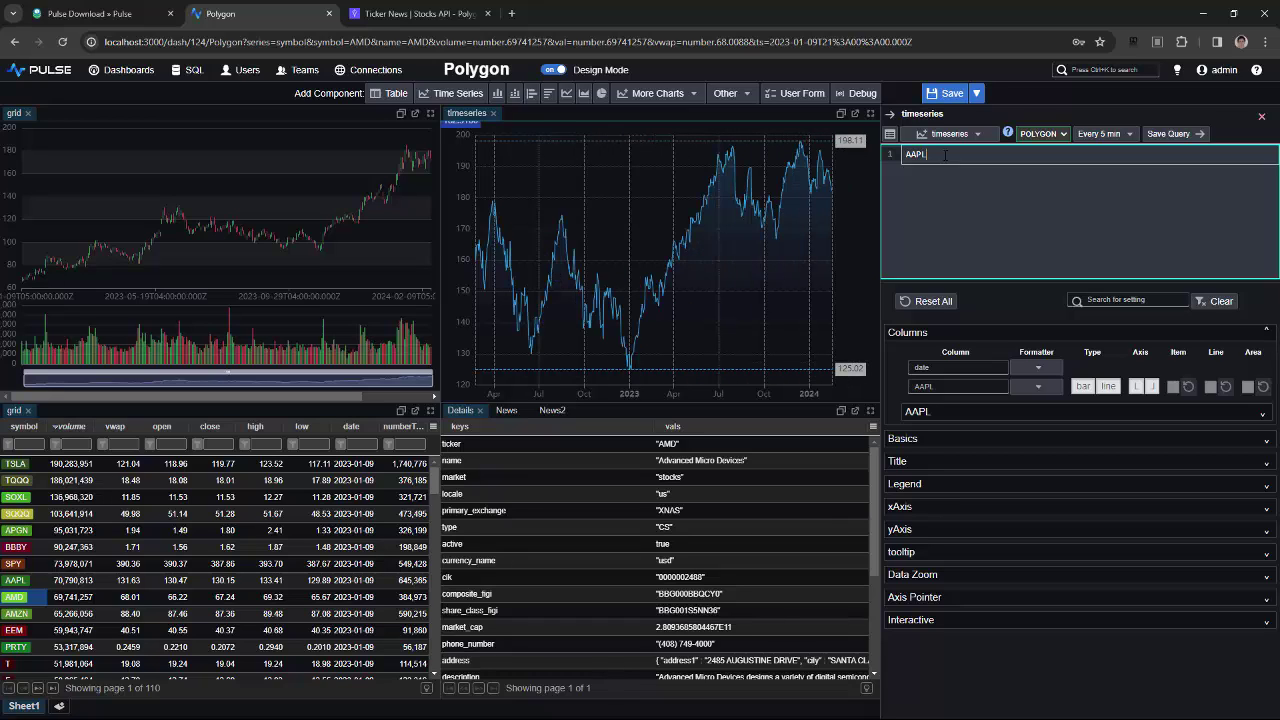
- Save the Polygon dashboard and reopen it from the dashboards list
left_click(946, 93)
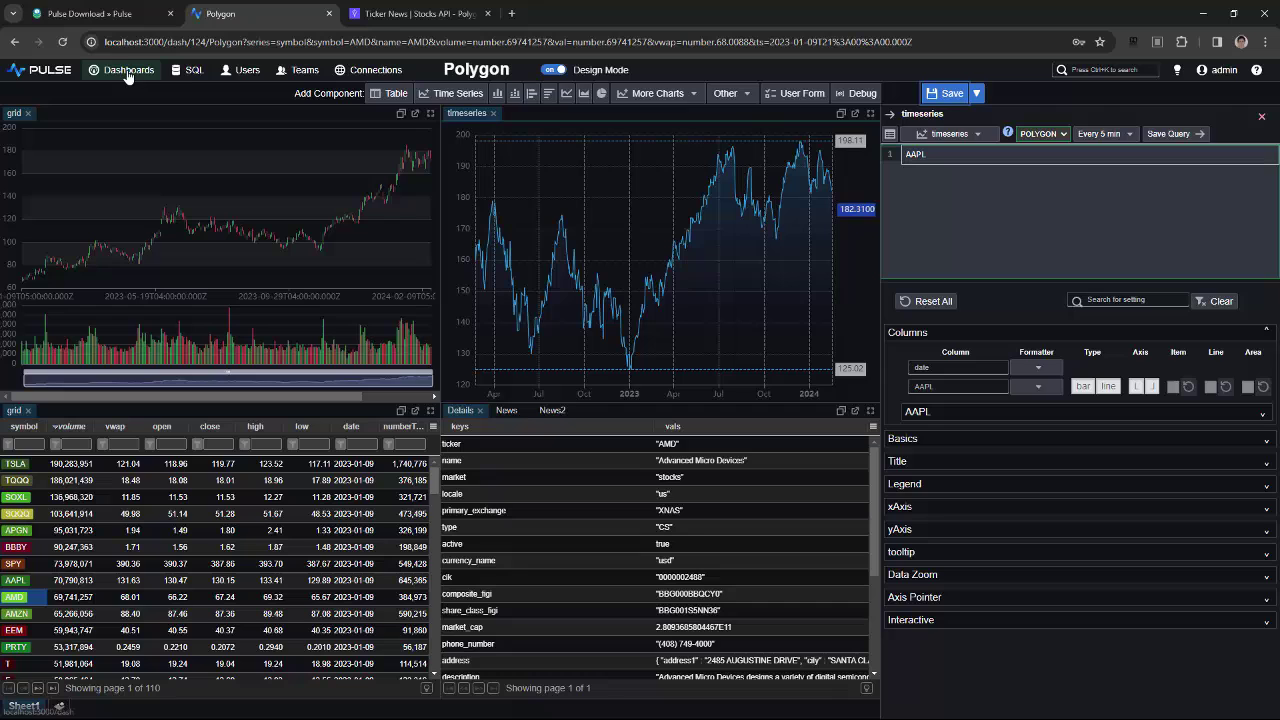
left_click(127, 70)
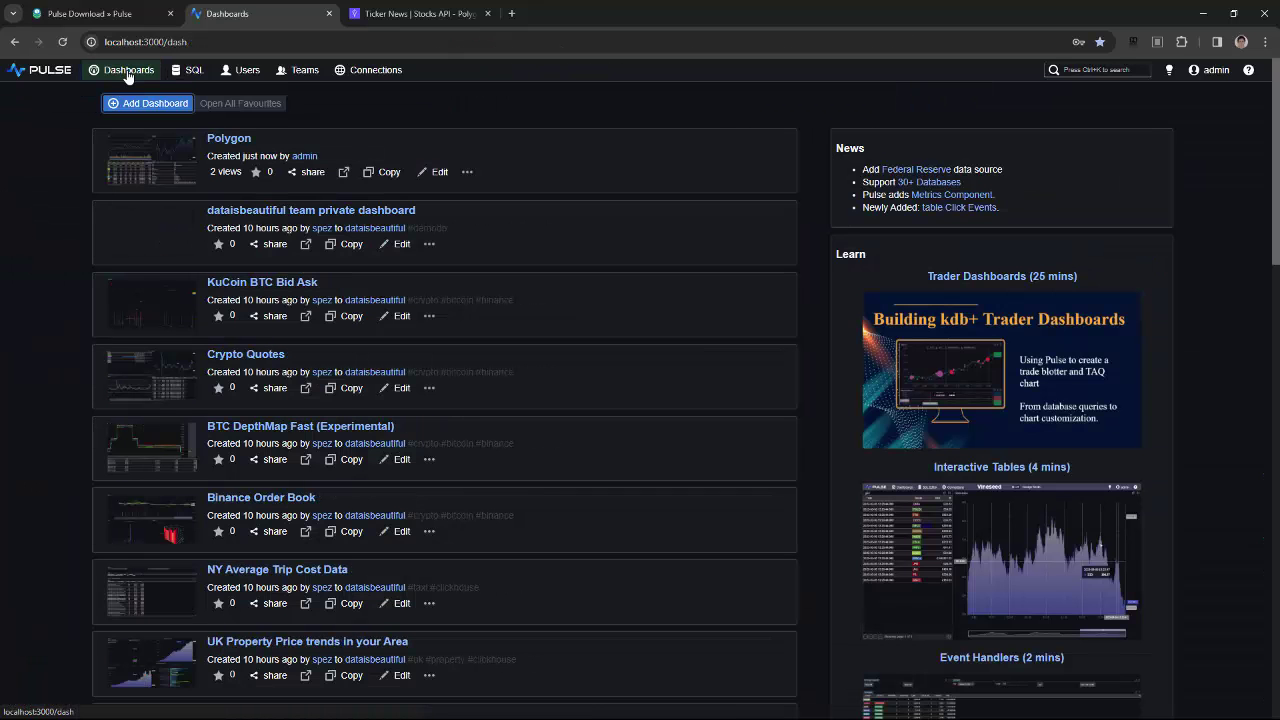
left_click(160, 163)
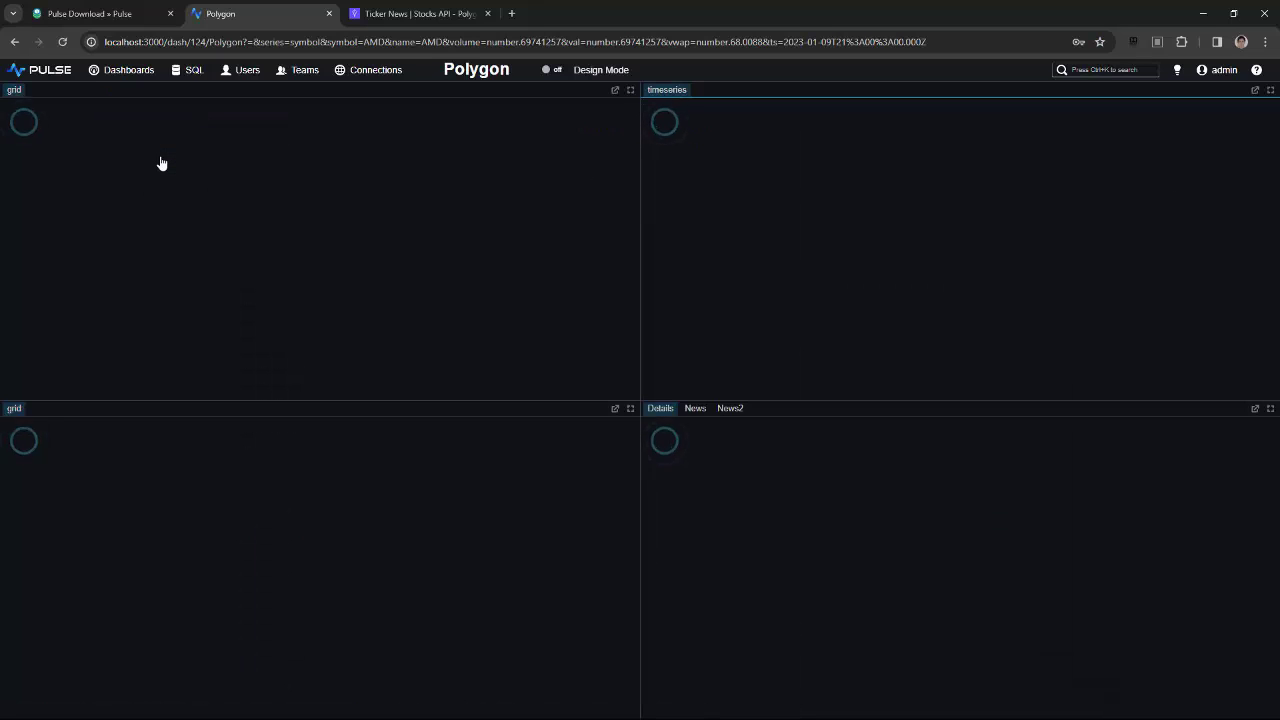